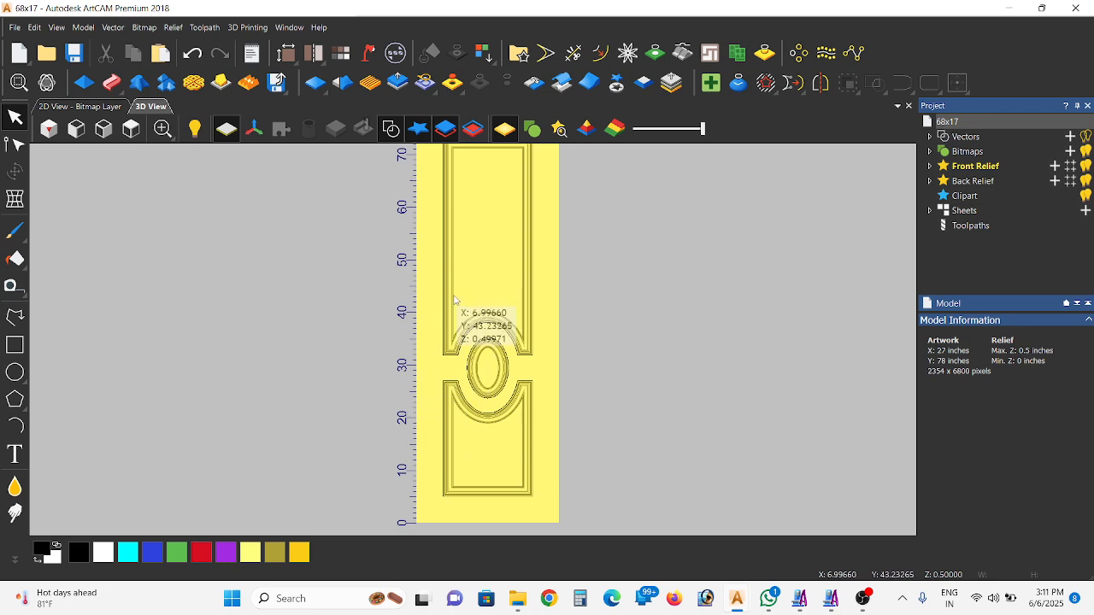
Examine the door relief's arched panel mouldings and central oval in 3D, then return to the top view
scroll(385, 281, up, 5)
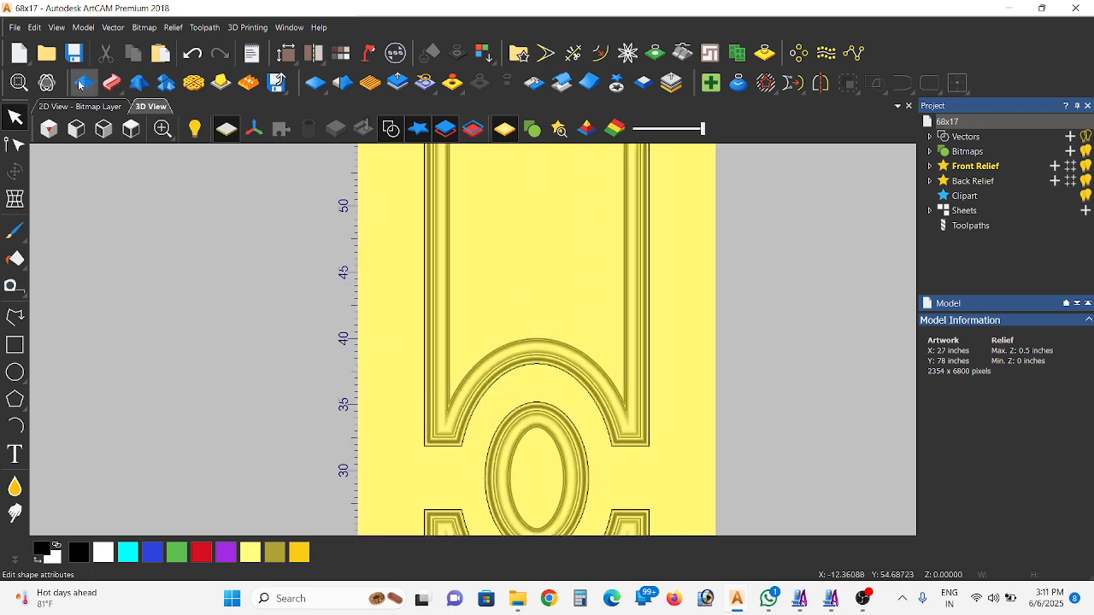
click(45, 88)
drag(595, 380, 582, 354)
scroll(478, 409, up, 6)
scroll(428, 394, up, 3)
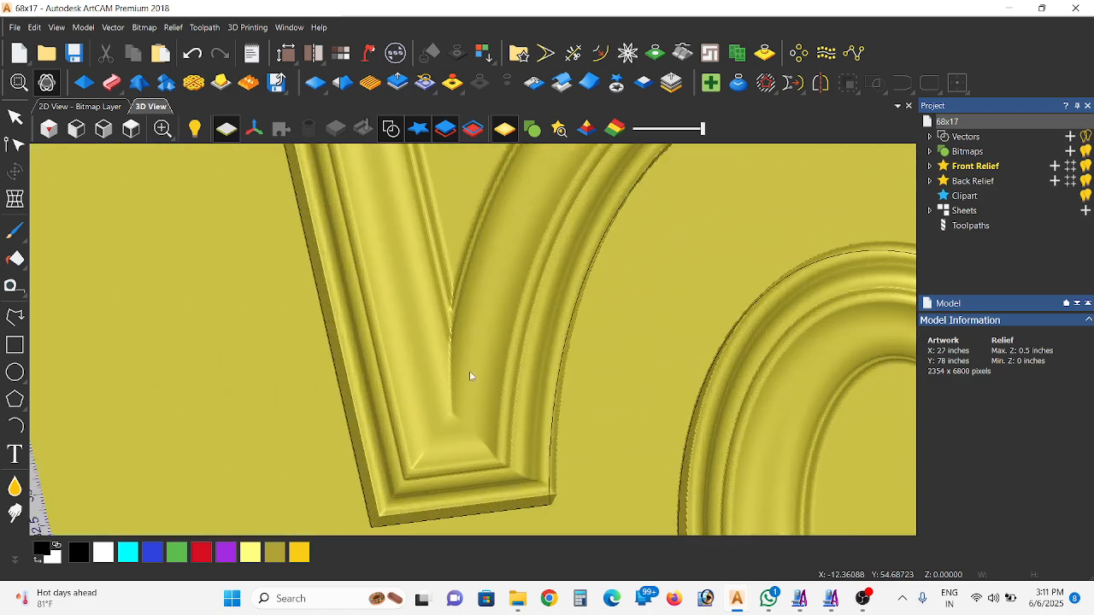
drag(469, 371, 472, 414)
scroll(534, 362, down, 8)
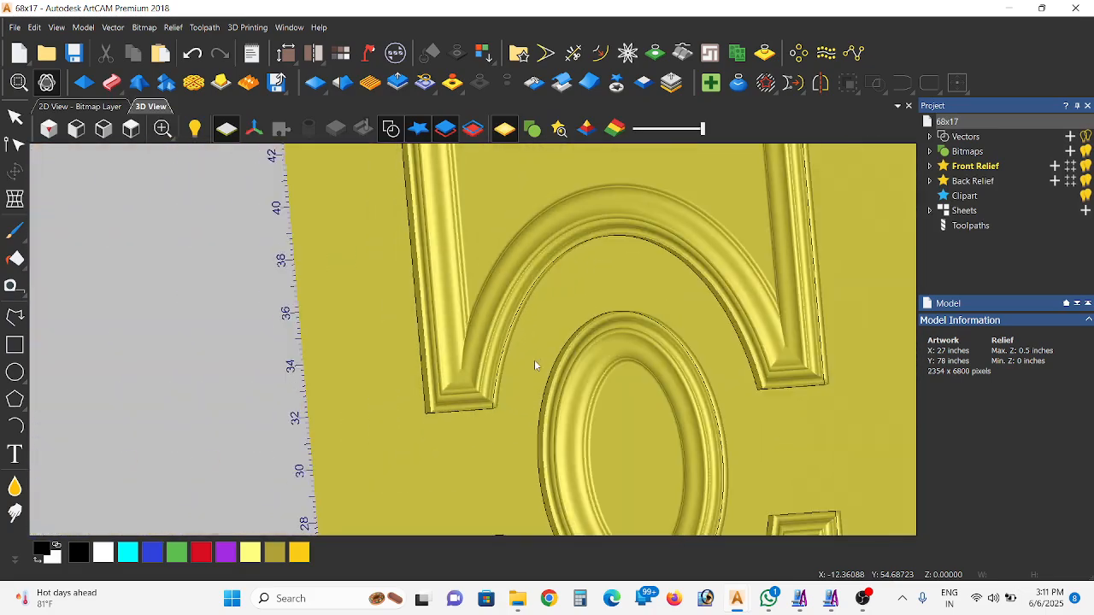
click(132, 128)
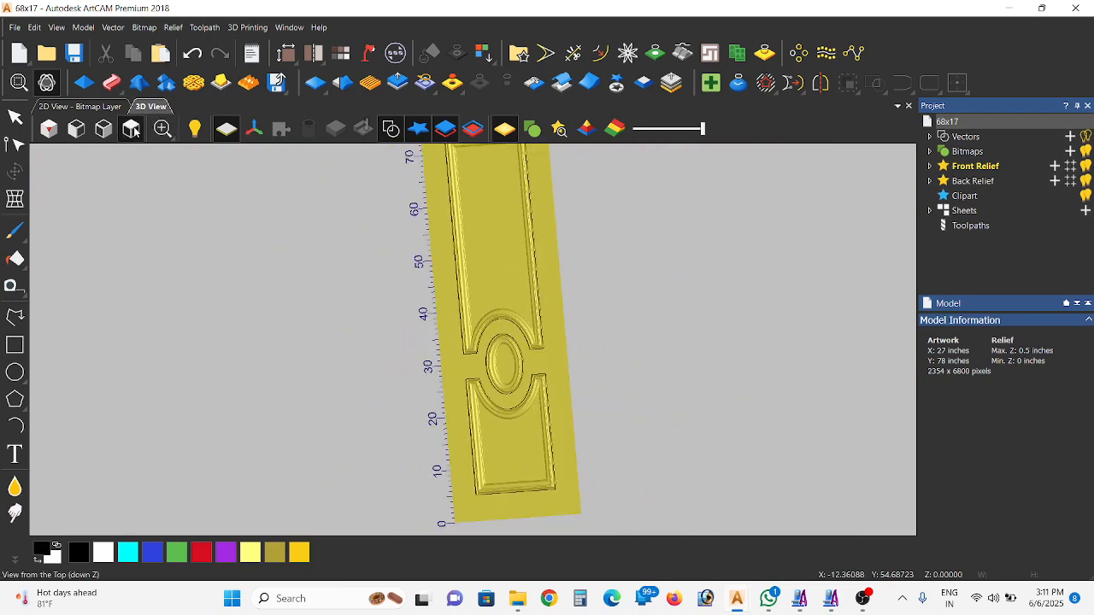
scroll(491, 368, up, 1)
scroll(466, 366, down, 1)
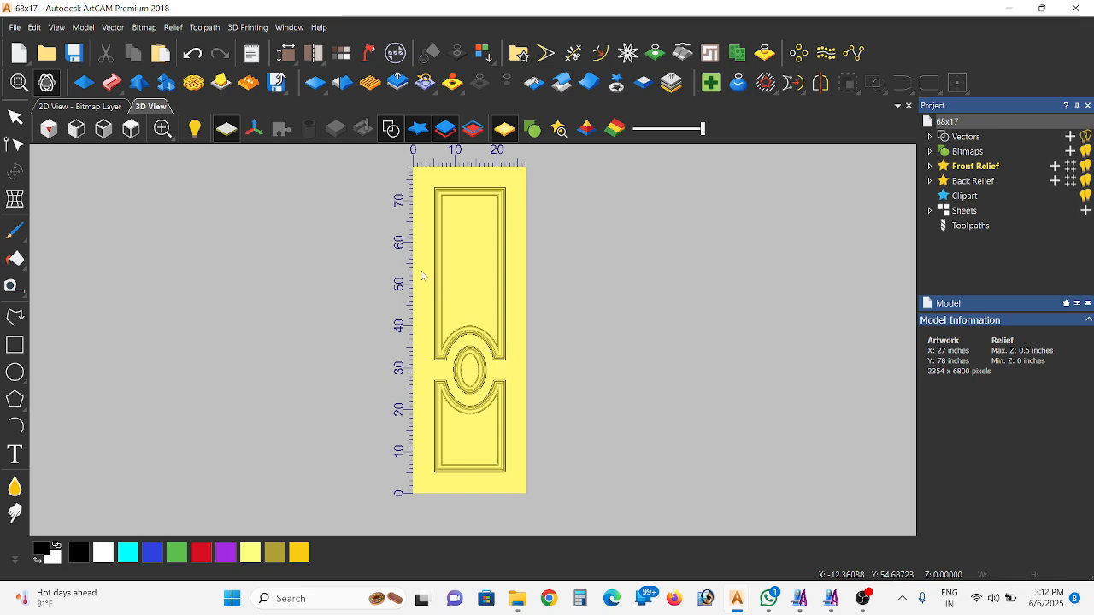
Change the model size units from inches to millimetres, keeping the image size method
click(83, 27)
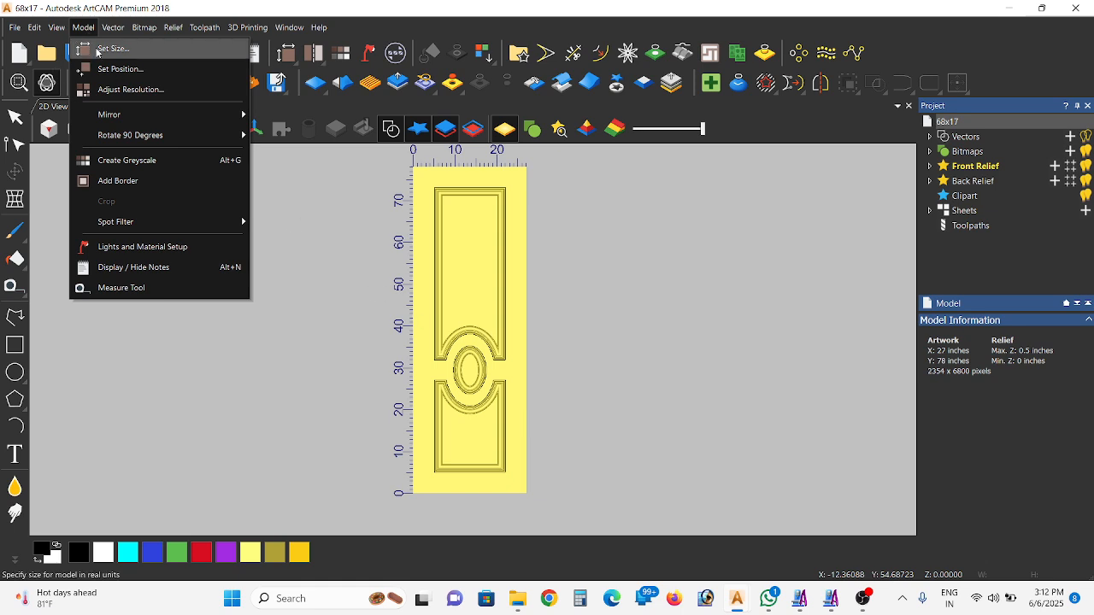
click(111, 49)
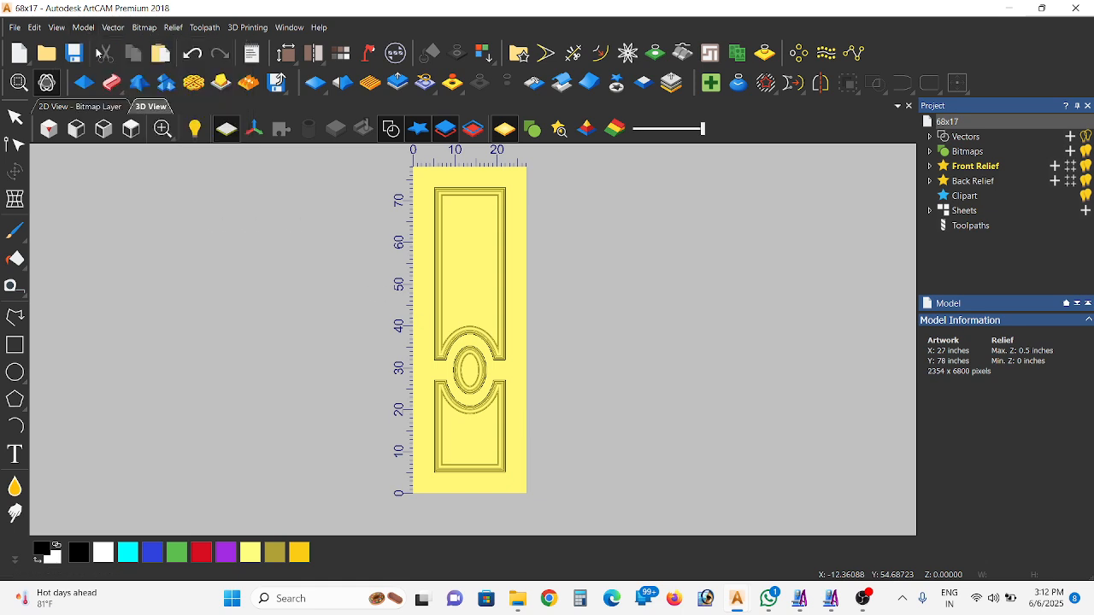
click(610, 334)
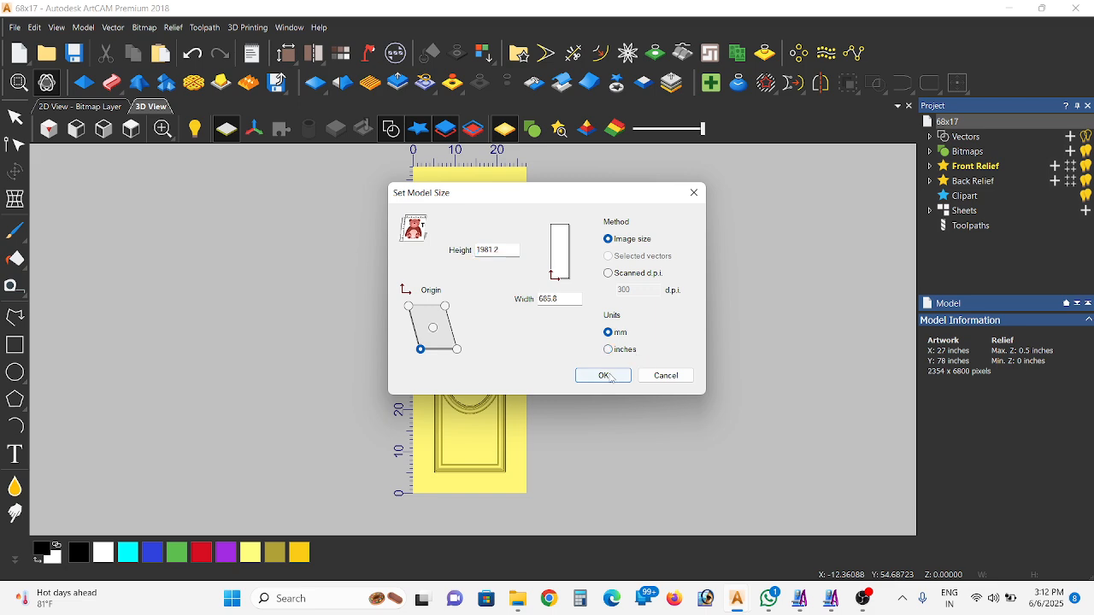
click(605, 376)
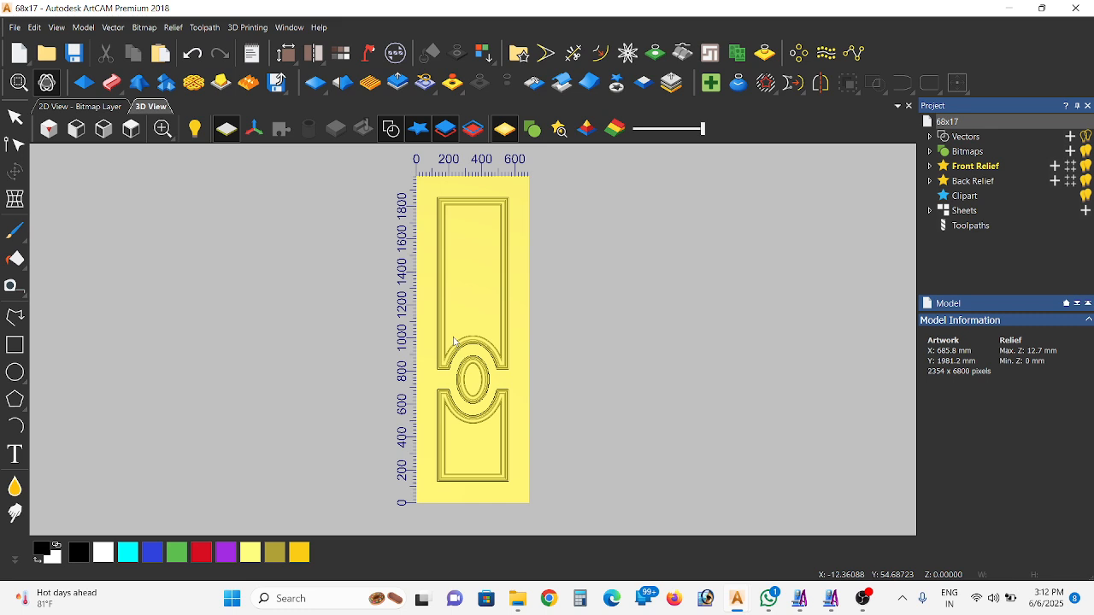
Inspect the mouldings around the oval and the arched ends of both door panels
scroll(454, 358, up, 1)
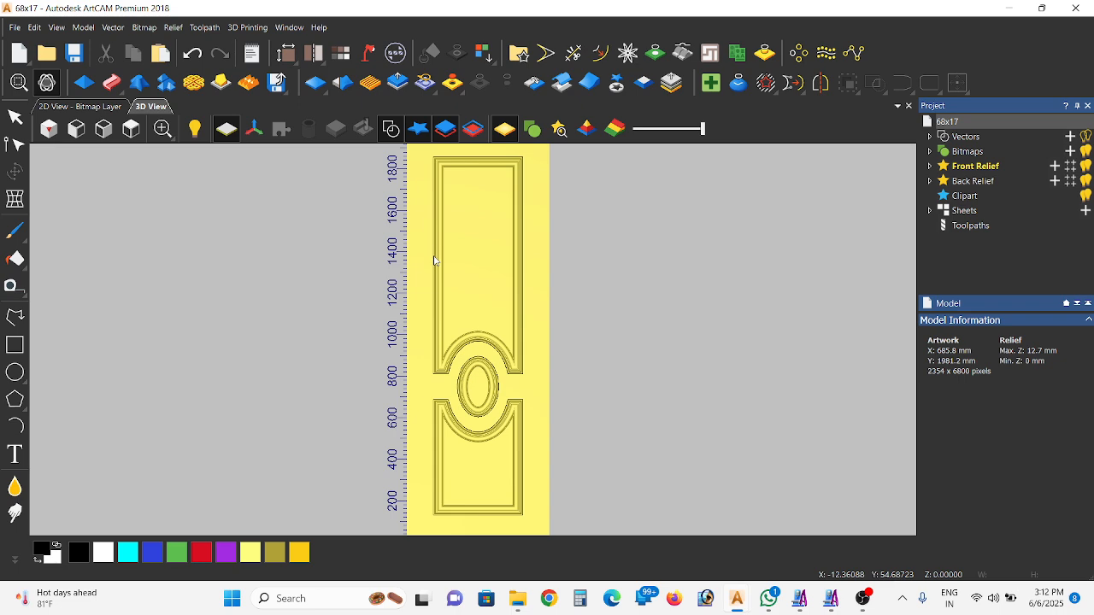
scroll(436, 357, up, 9)
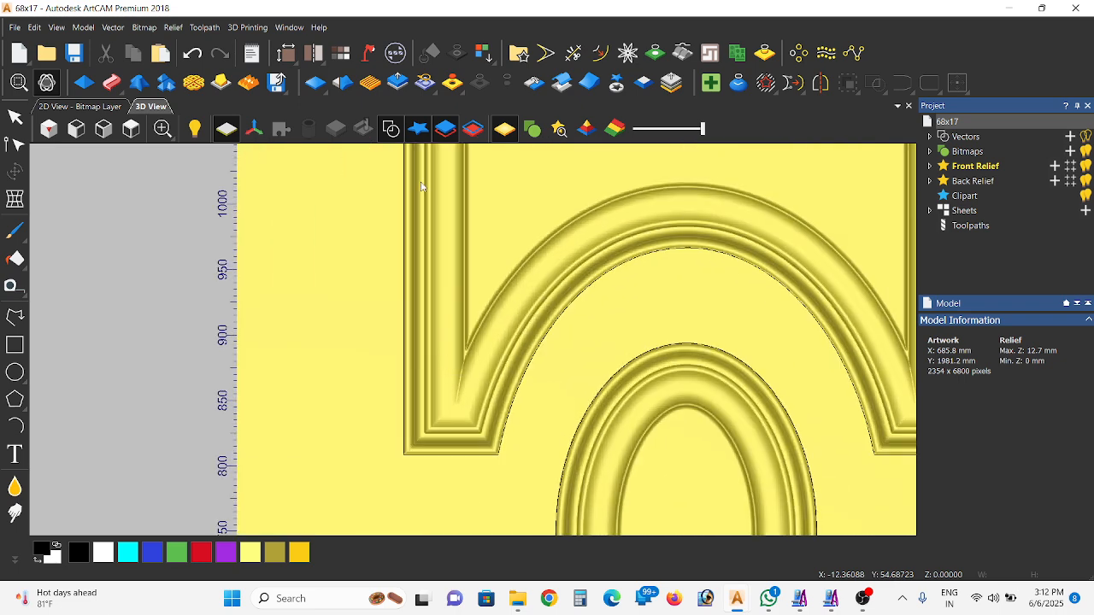
scroll(598, 312, down, 6)
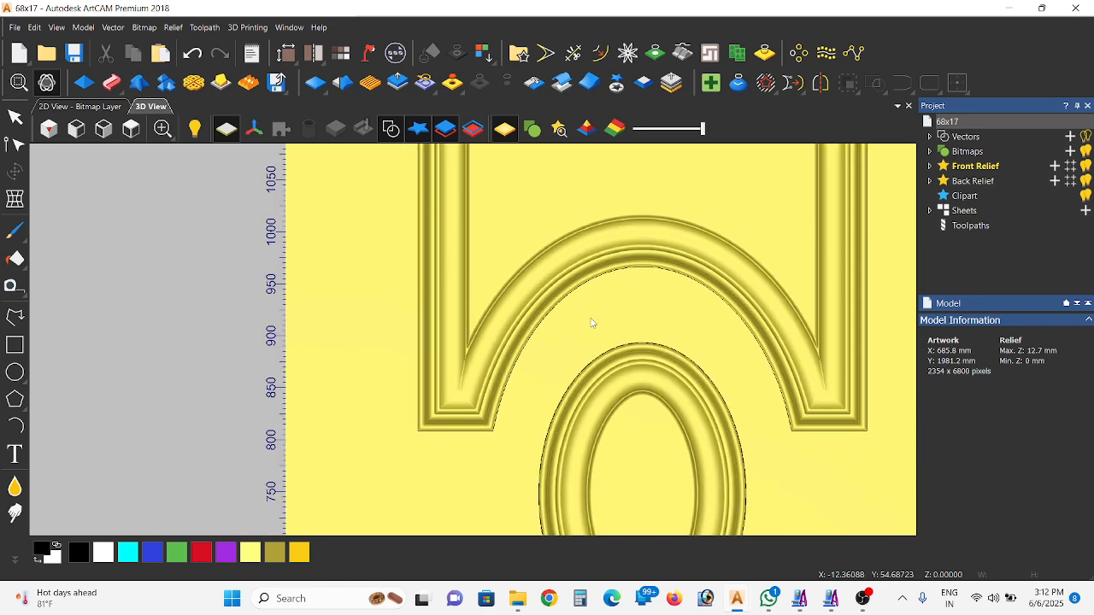
scroll(532, 433, down, 2)
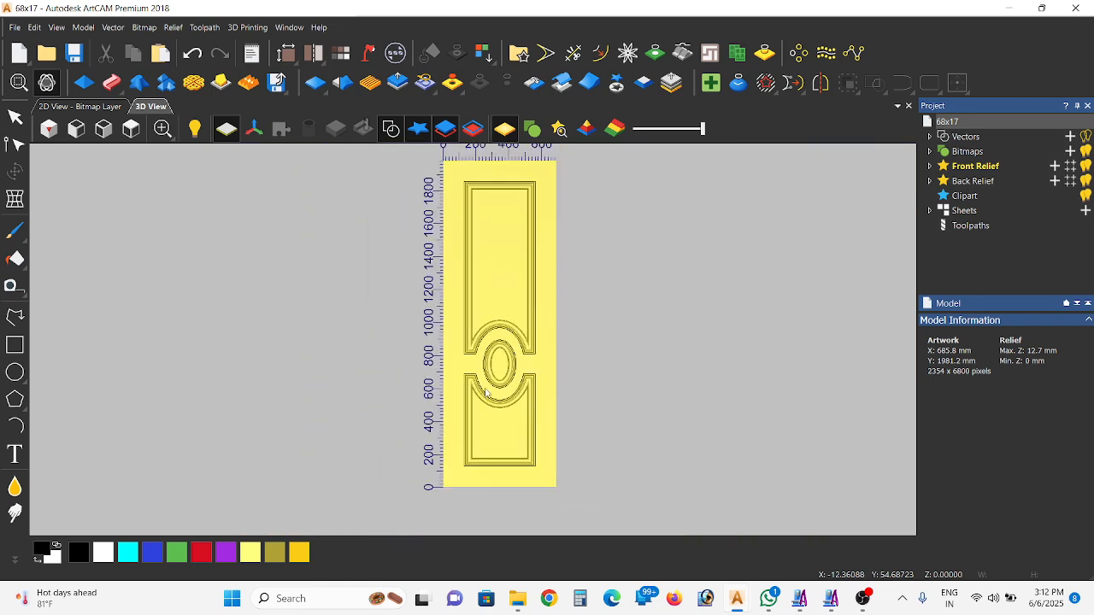
scroll(487, 393, up, 1)
scroll(530, 361, down, 2)
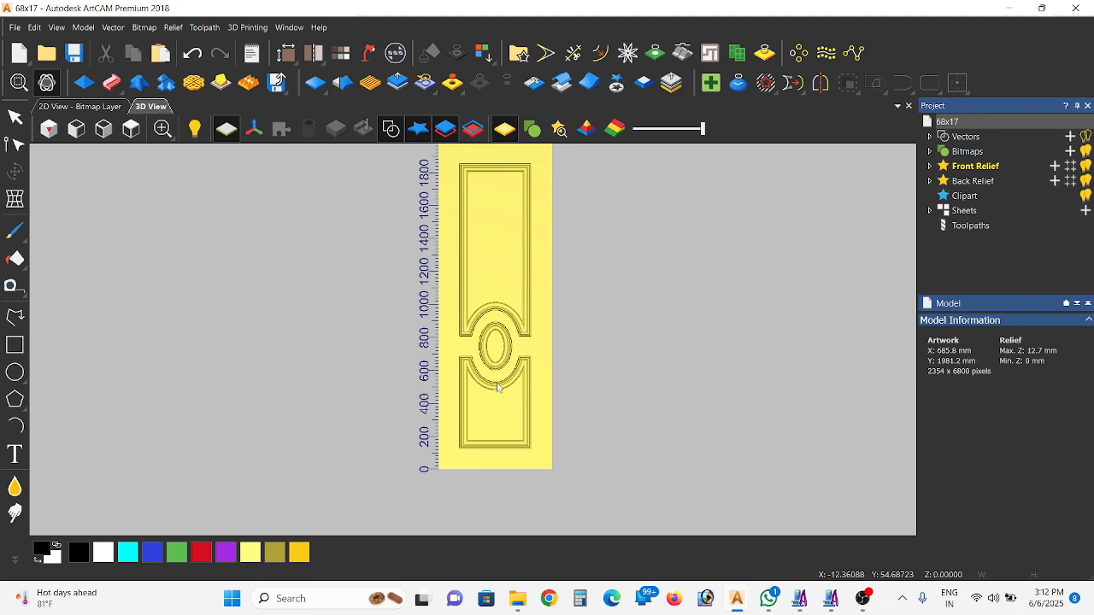
scroll(500, 389, up, 3)
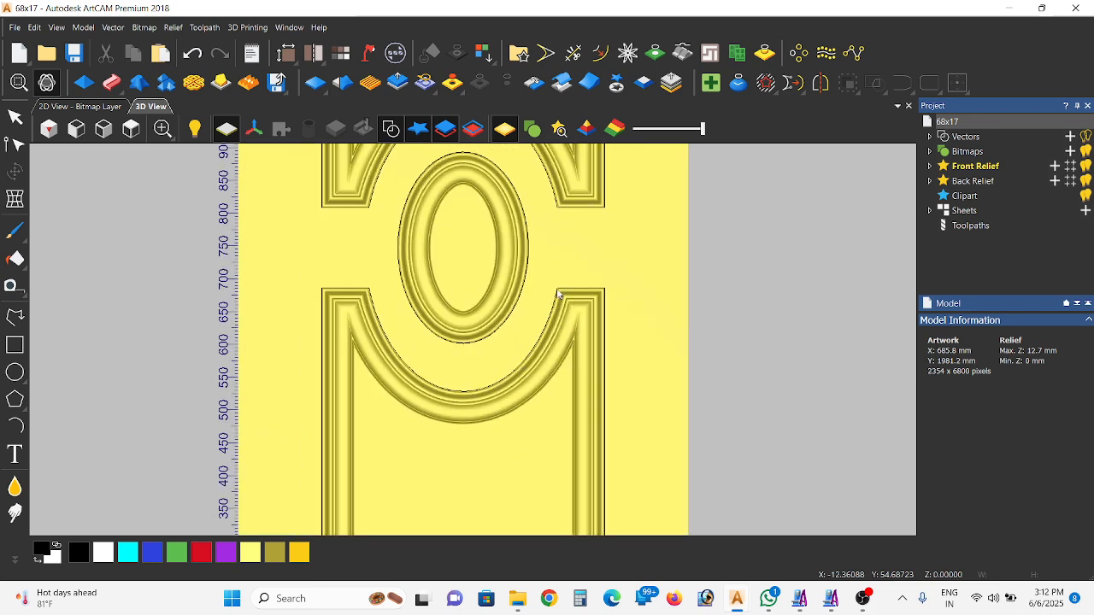
Select the outline vectors of the upper panel, the lower panel and the central oval together
click(14, 116)
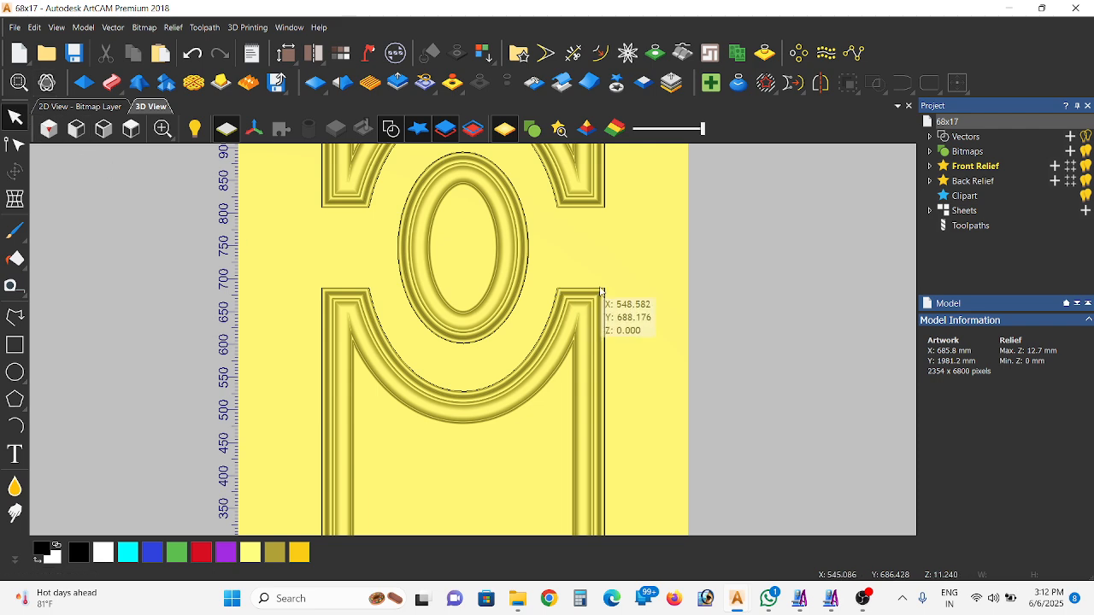
click(598, 324)
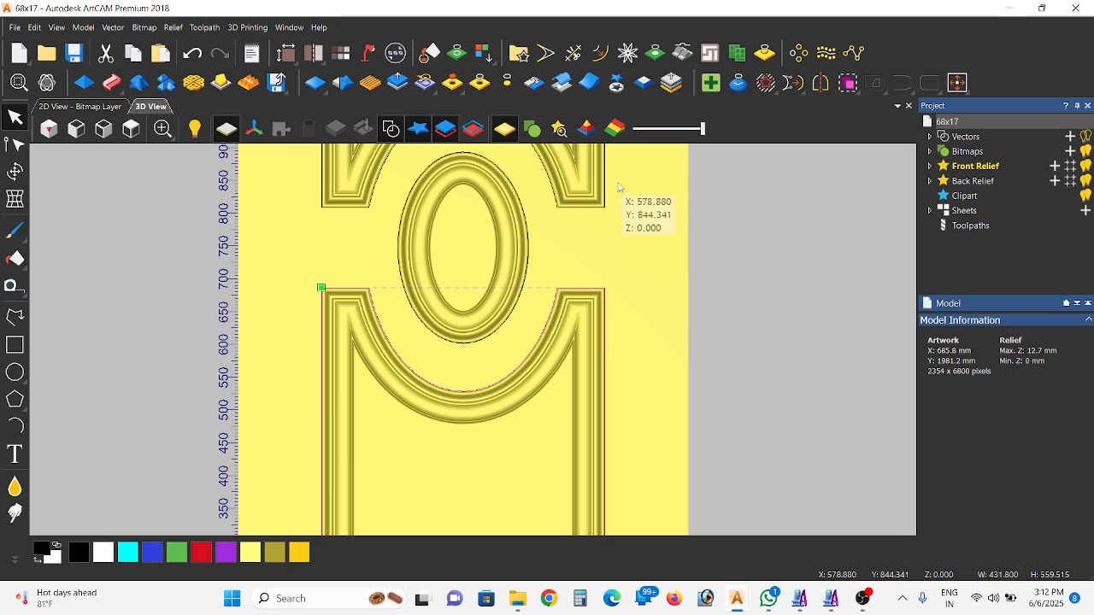
click(518, 298)
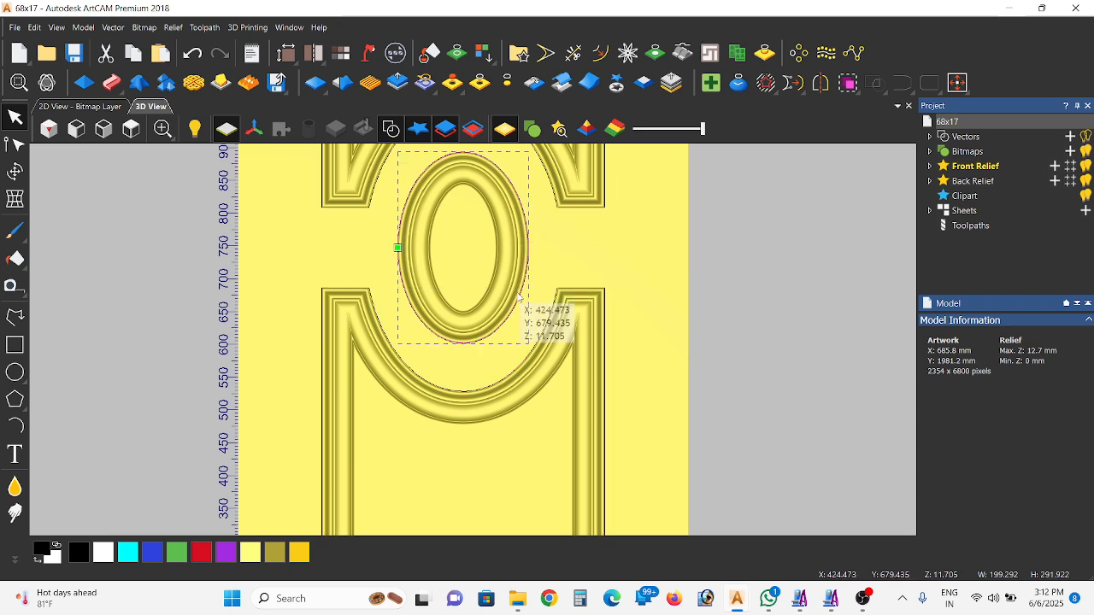
scroll(532, 280, down, 1)
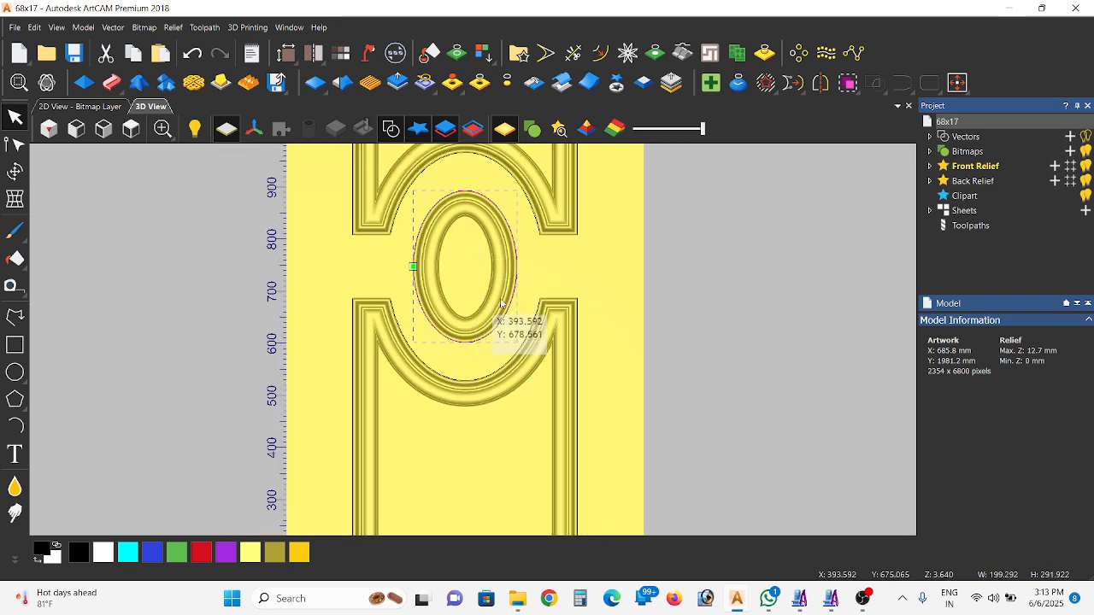
click(592, 274)
scroll(592, 274, down, 3)
drag(547, 225, 459, 392)
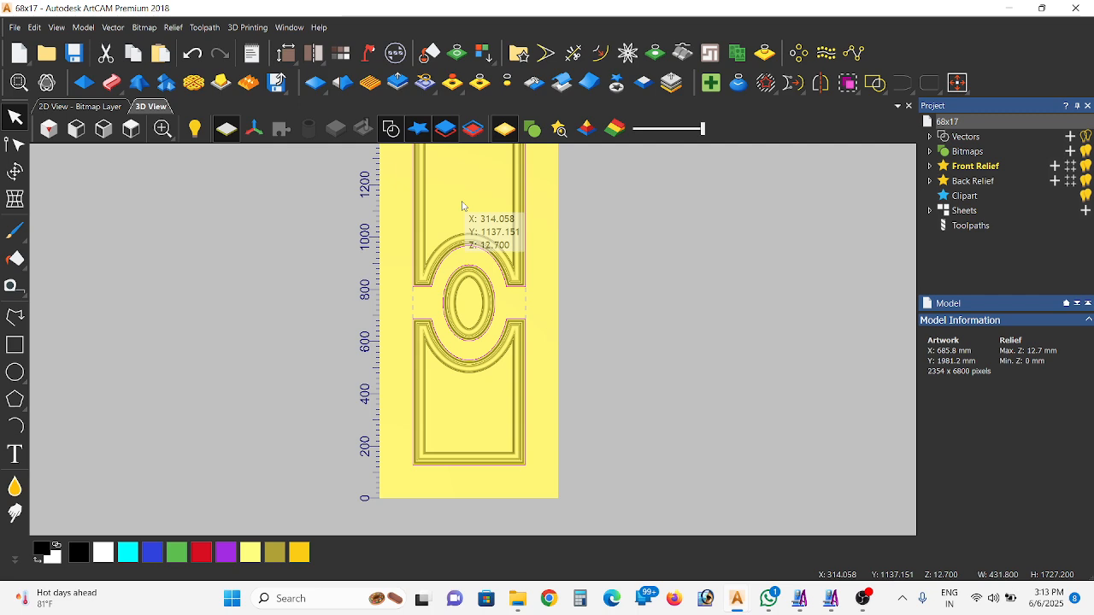
Measure the width of the upper panel's side moulding from its outer outline to its inner edge
scroll(521, 265, up, 4)
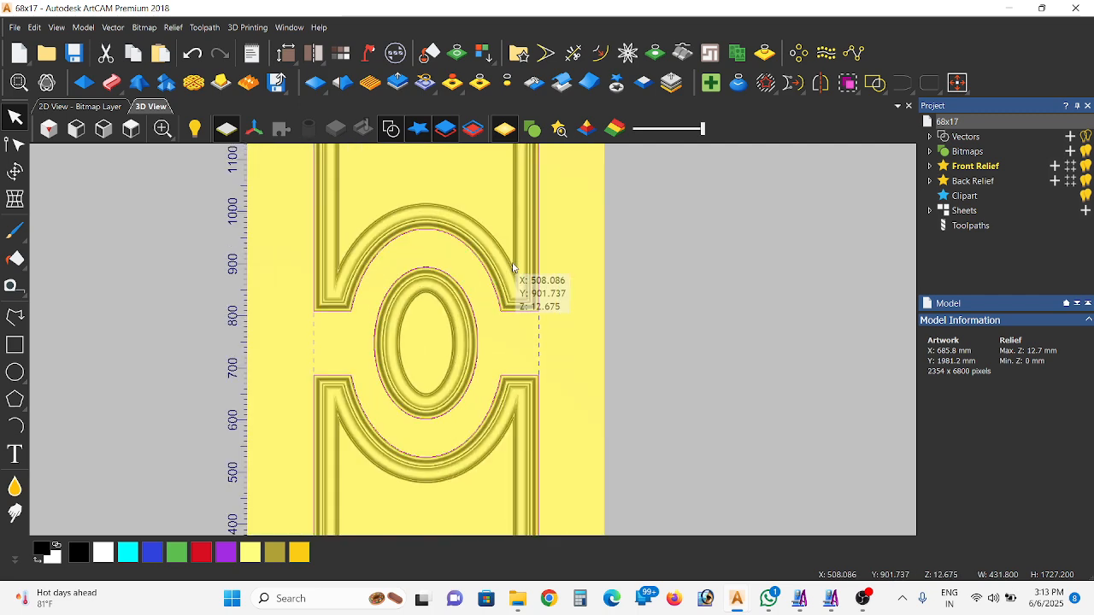
scroll(533, 215, up, 2)
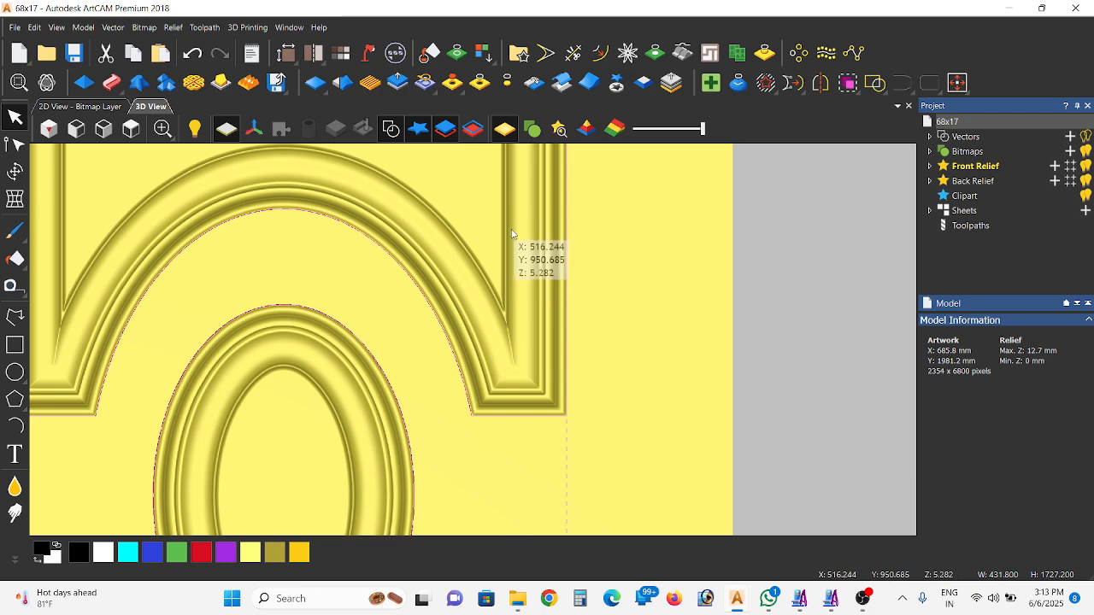
click(14, 285)
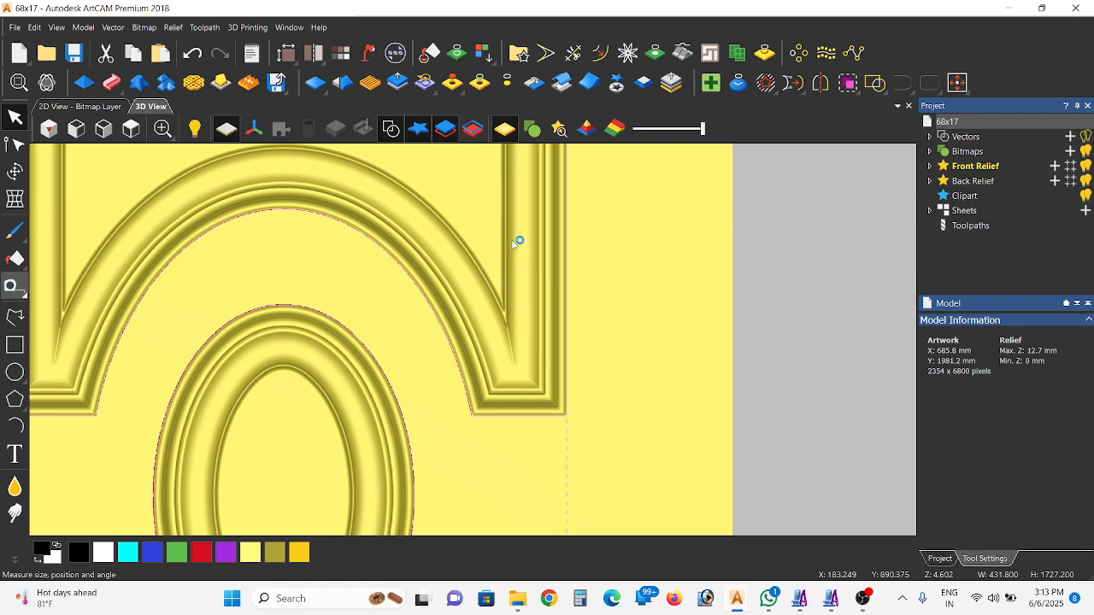
click(500, 237)
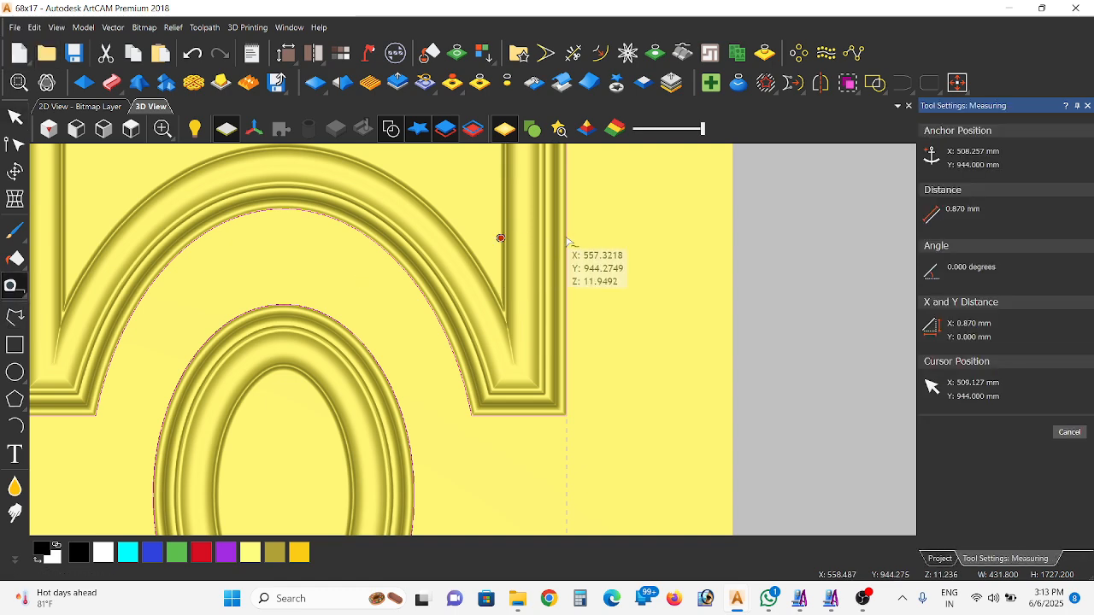
drag(567, 238, 498, 238)
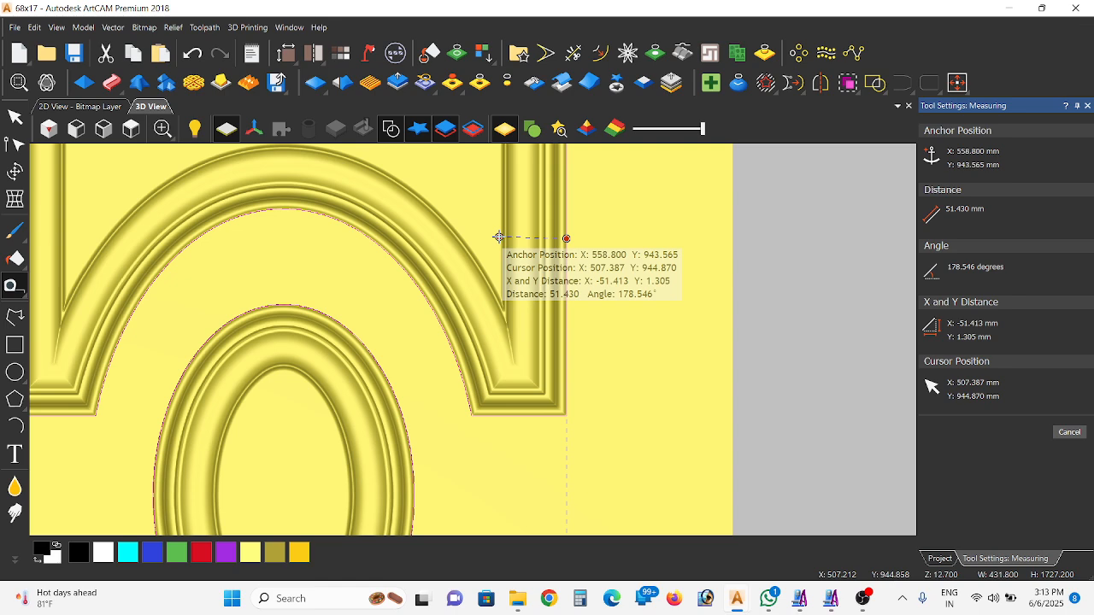
scroll(499, 237, down, 4)
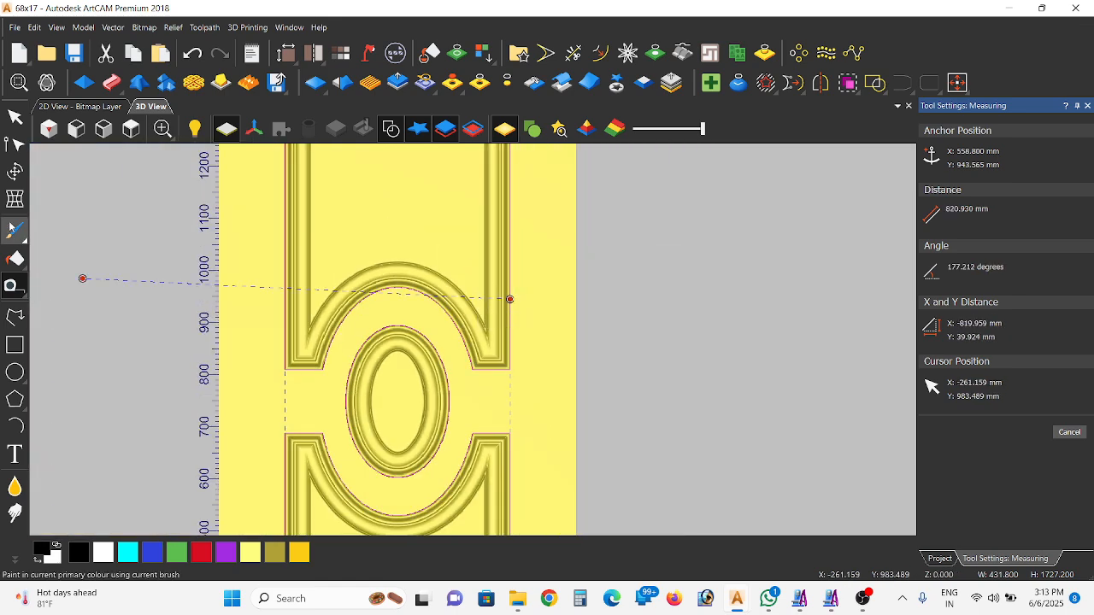
click(15, 123)
scroll(477, 359, down, 2)
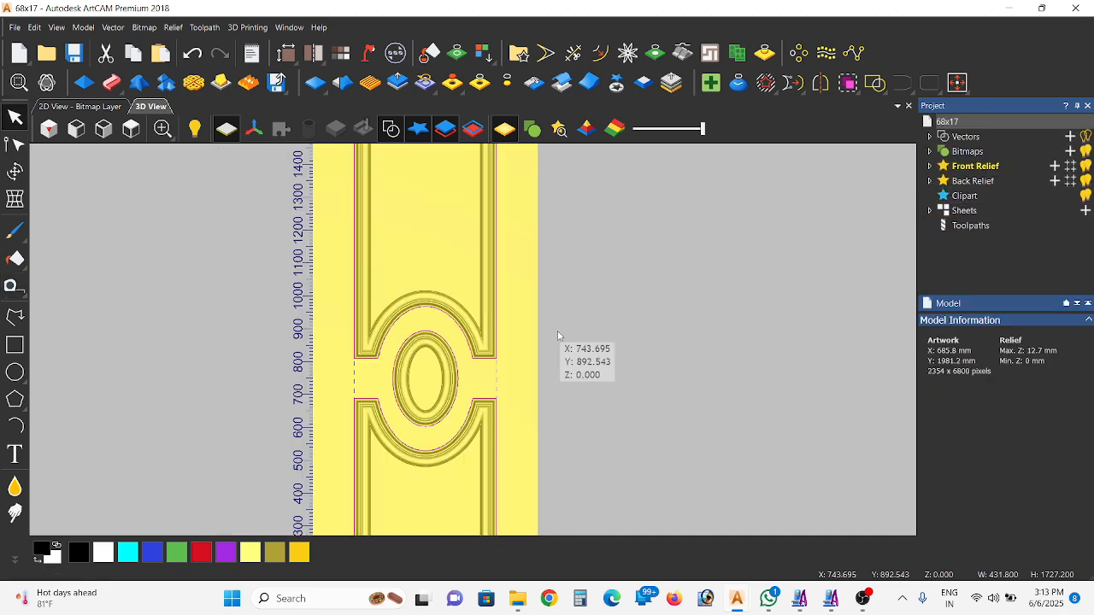
Offset the selected panel and oval outlines inwards by 50 mm with sharp corners, keeping the original vectors
scroll(462, 479, down, 2)
scroll(446, 408, down, 2)
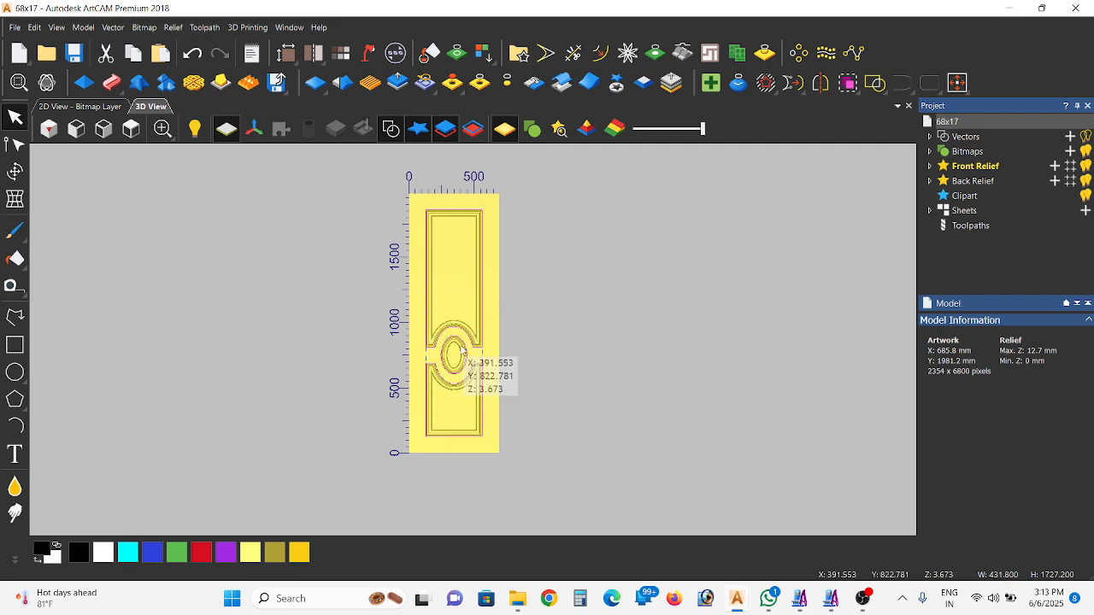
scroll(461, 349, up, 2)
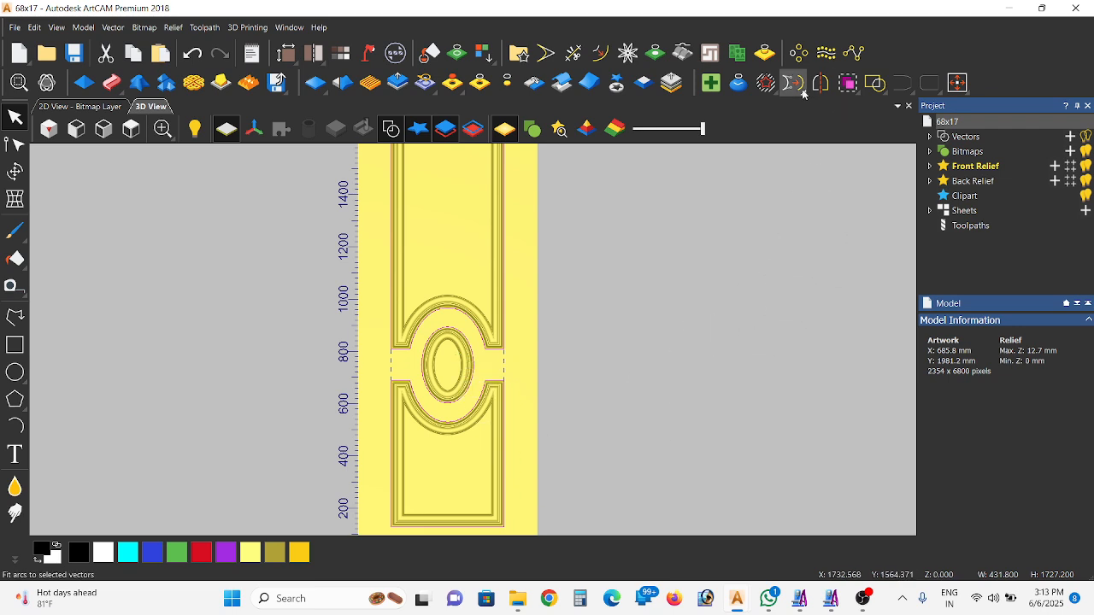
click(600, 53)
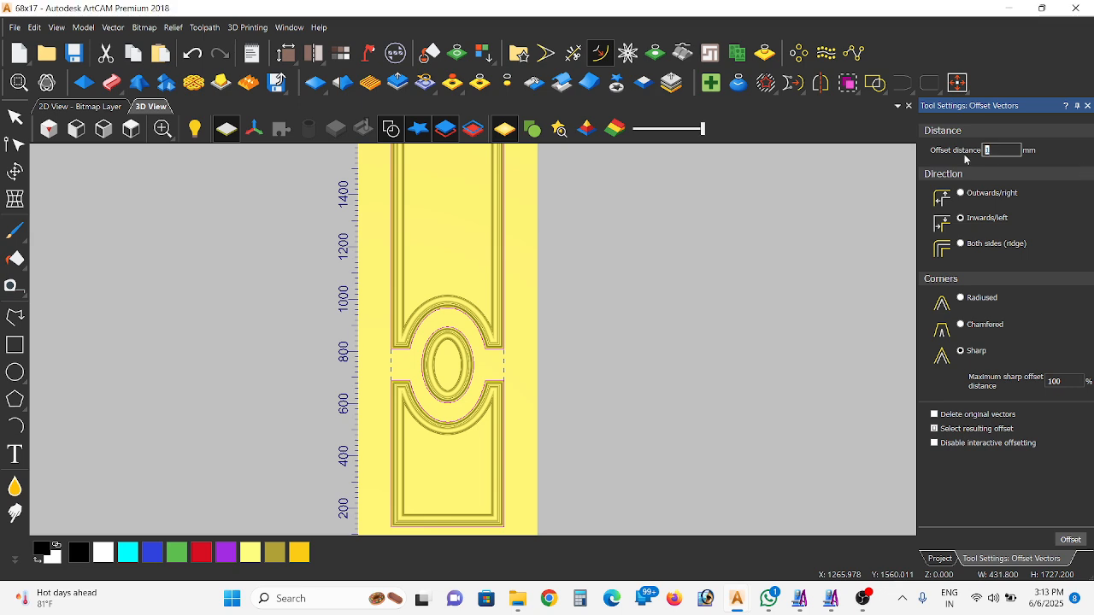
text(0)
click(1070, 541)
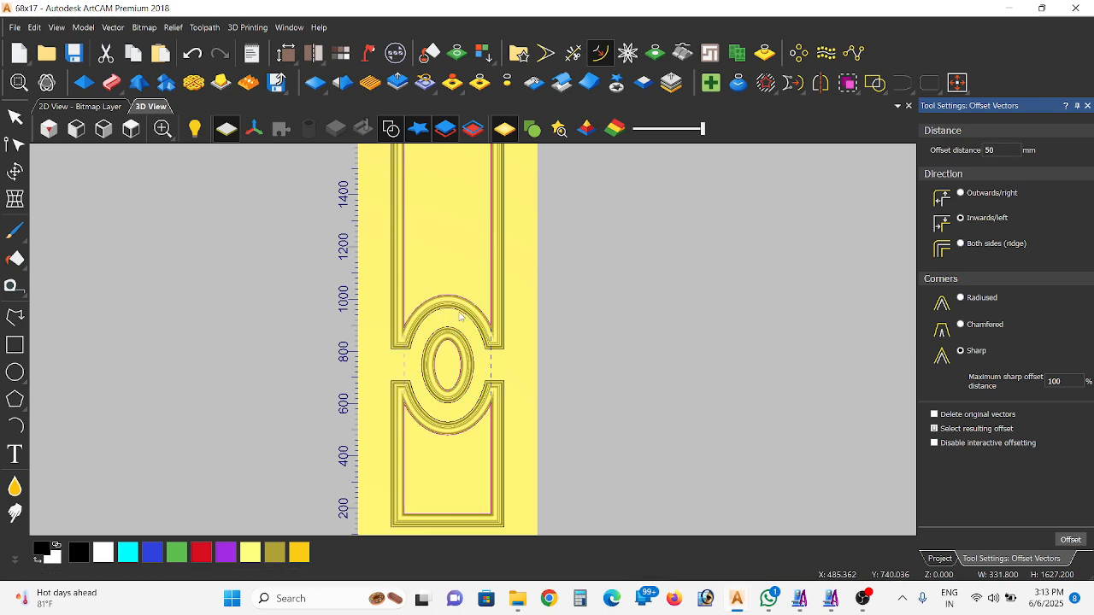
Select the upper panel's outer outline together with its inner offset vector
scroll(478, 329, up, 5)
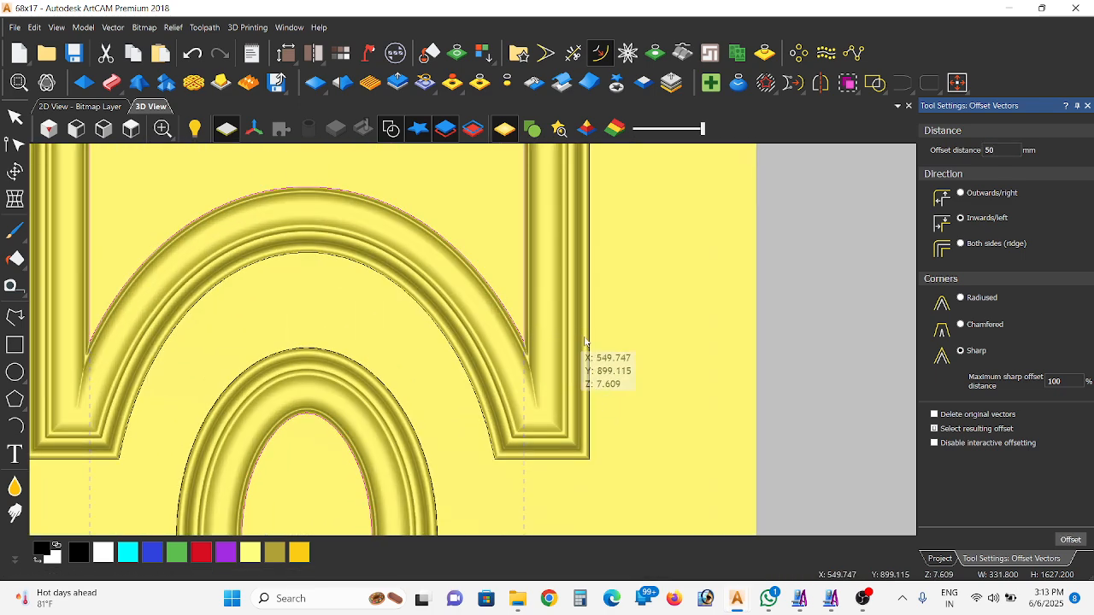
click(608, 325)
click(527, 302)
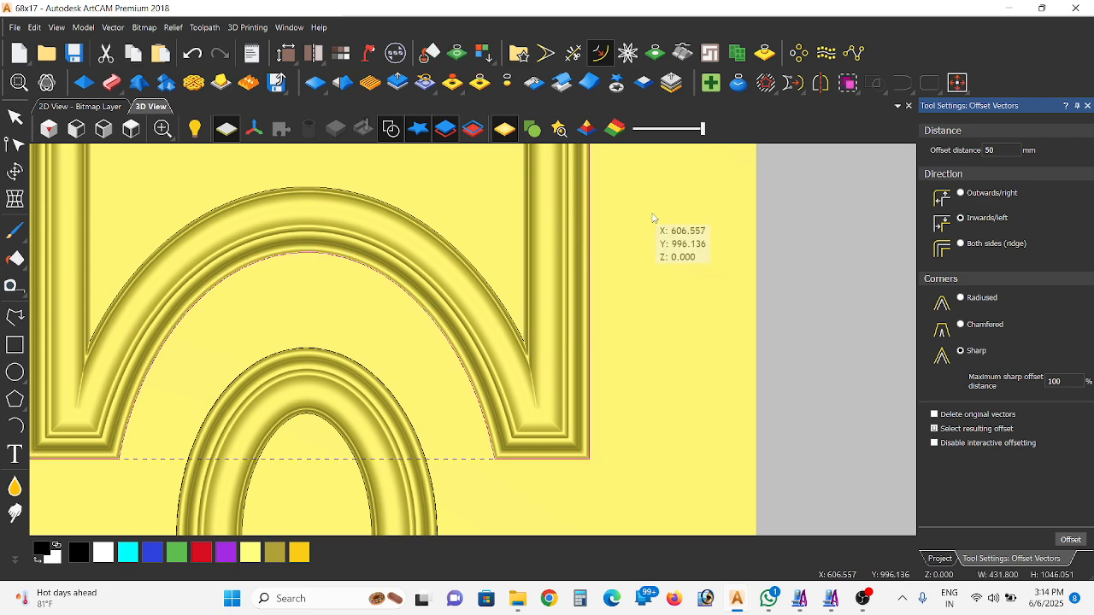
drag(639, 216, 507, 318)
scroll(538, 334, down, 3)
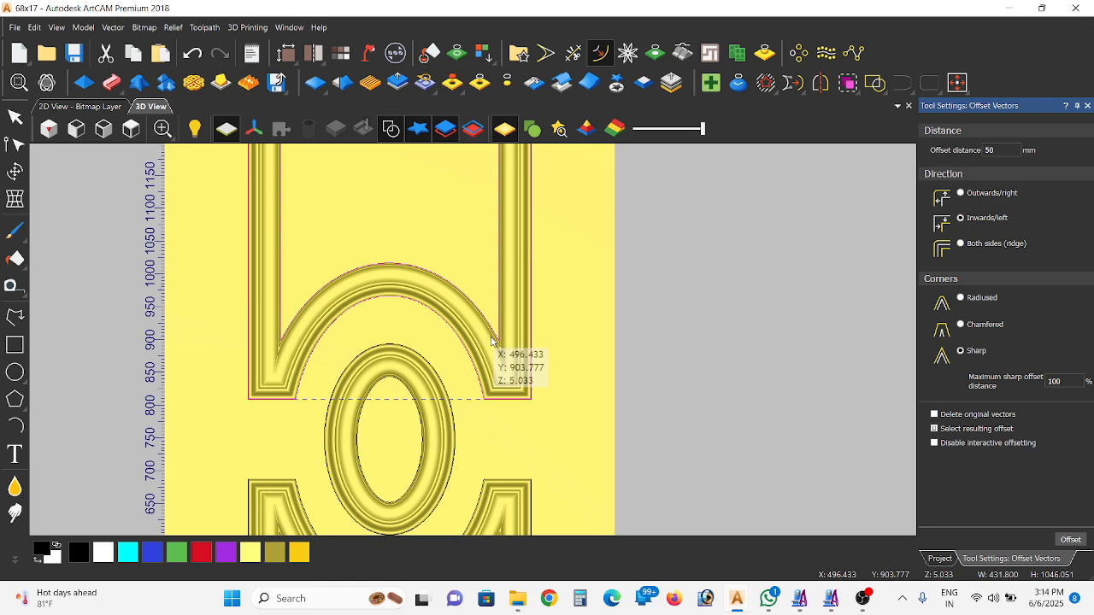
scroll(494, 346, down, 5)
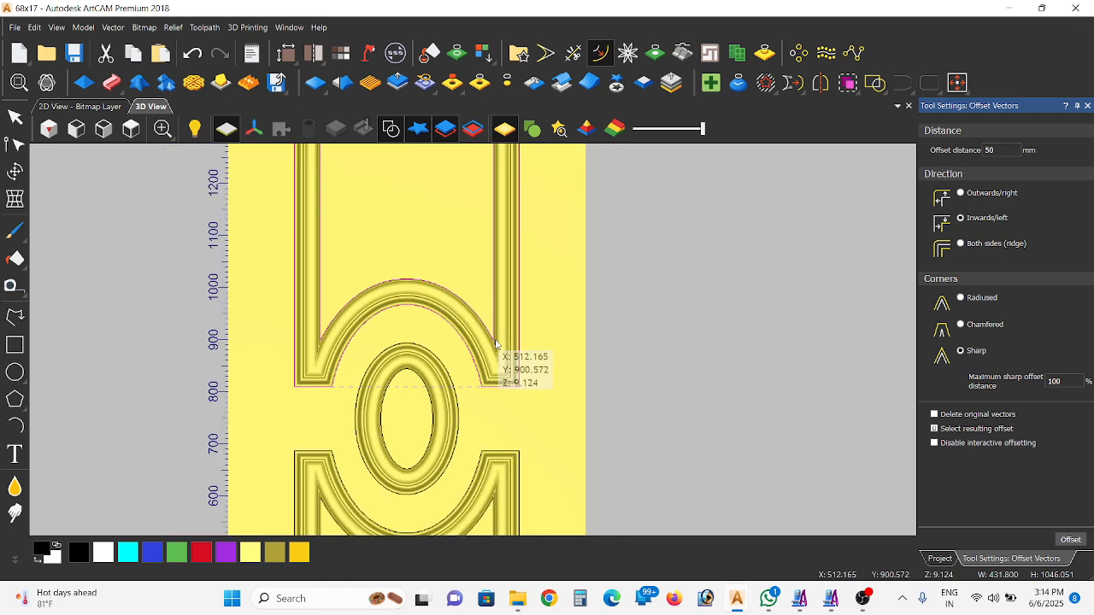
Select all the panel and oval vectors on the door and delete them
drag(557, 234, 412, 500)
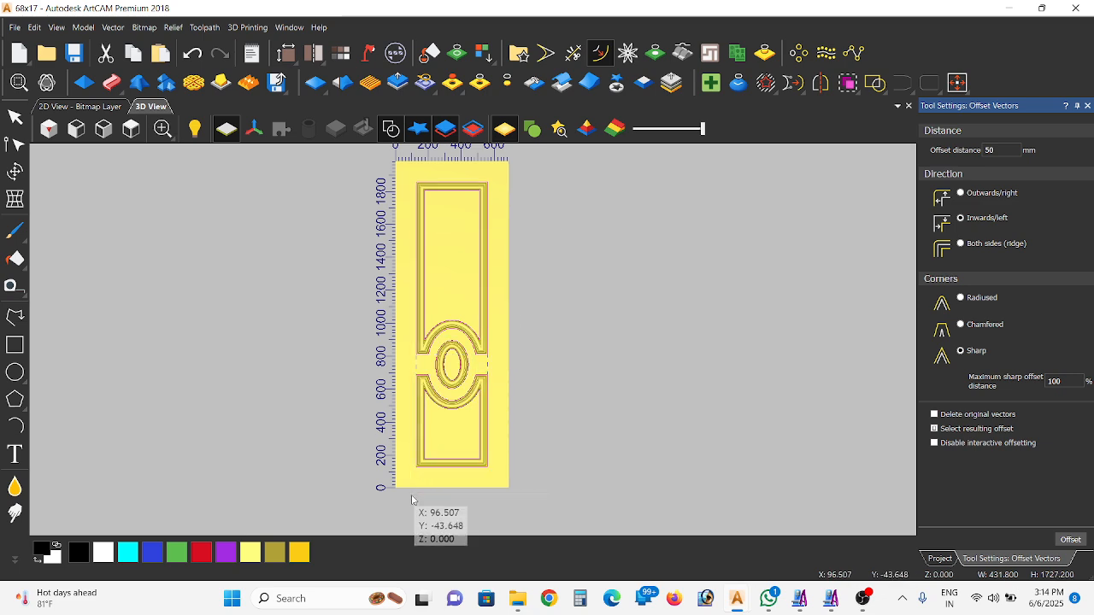
click(412, 500)
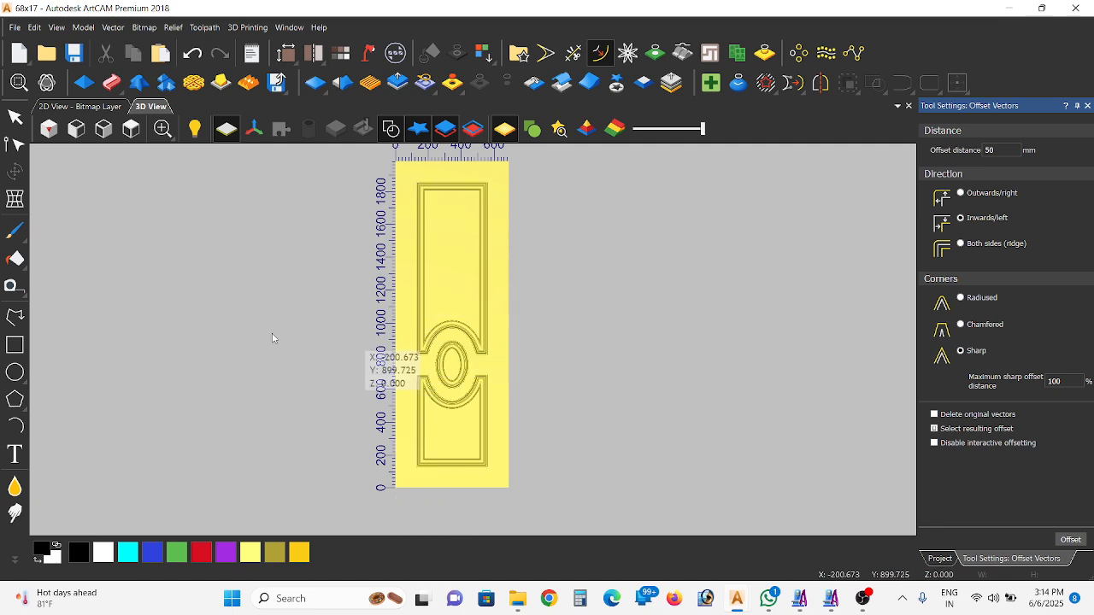
click(15, 317)
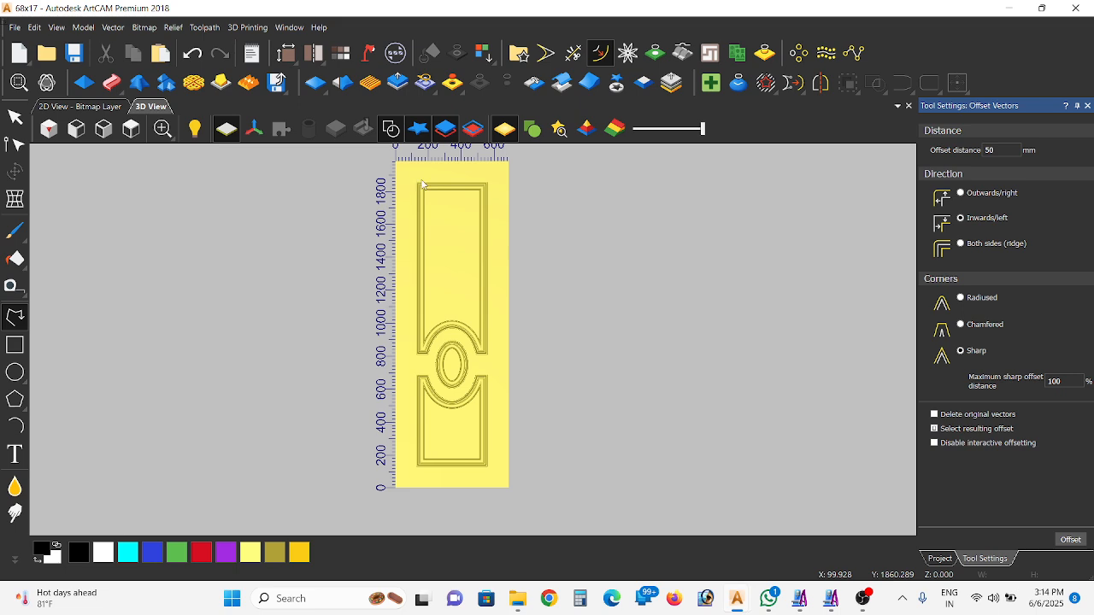
click(489, 177)
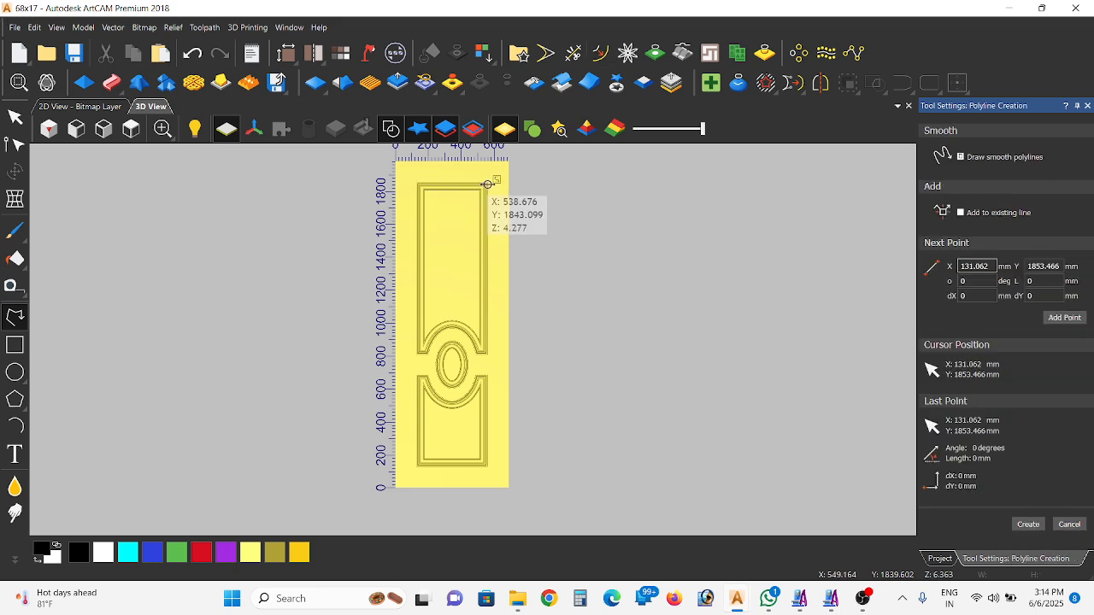
click(490, 353)
key(Escape)
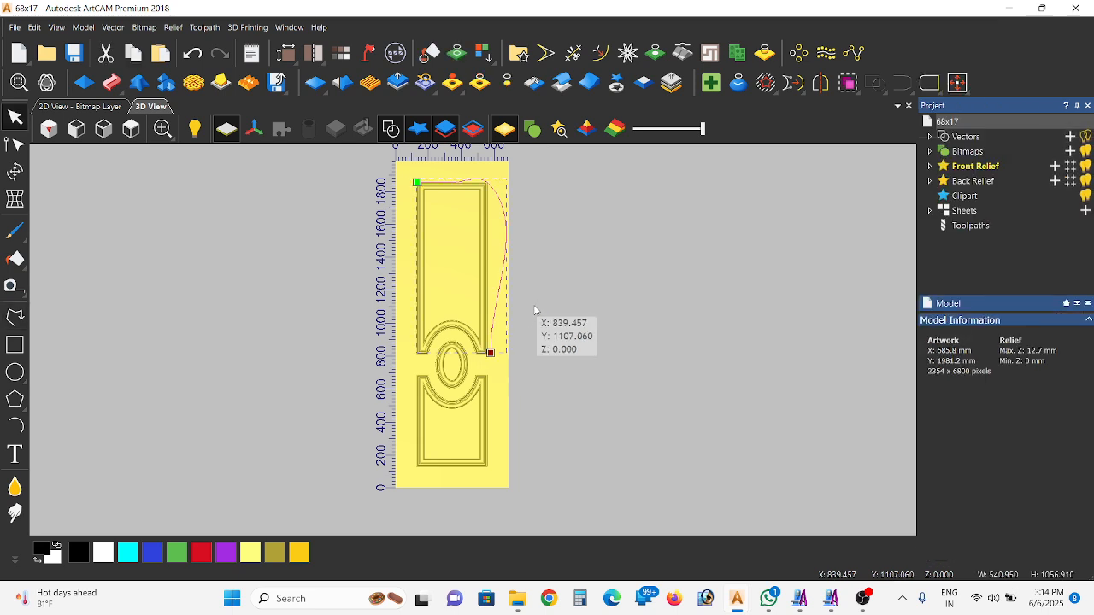
key(Delete)
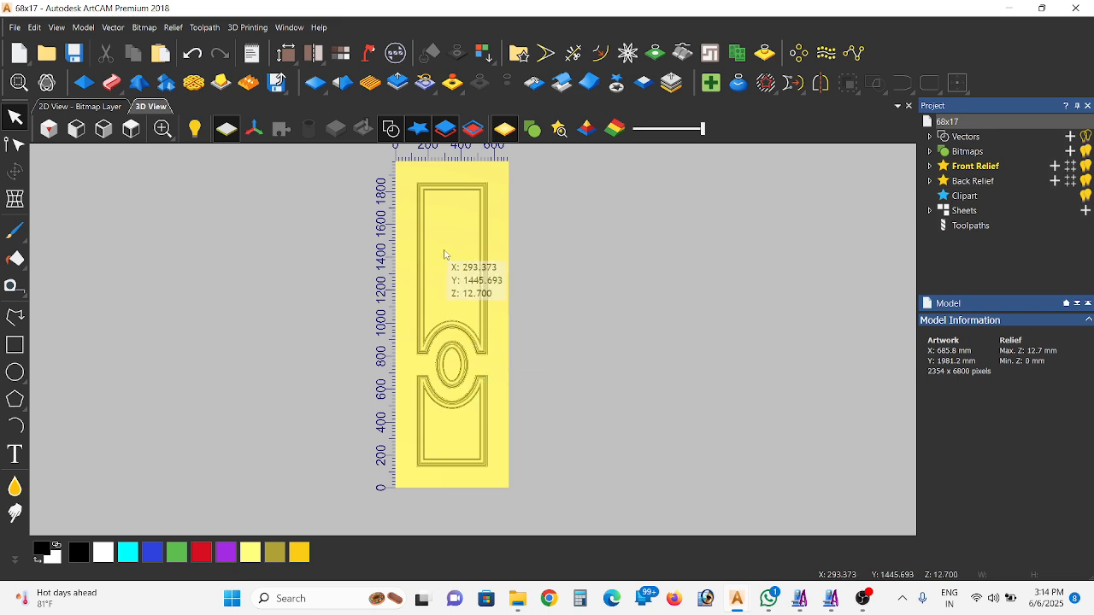
Create smooth boundary vectors from the composite relief, without limiting the height range
click(765, 54)
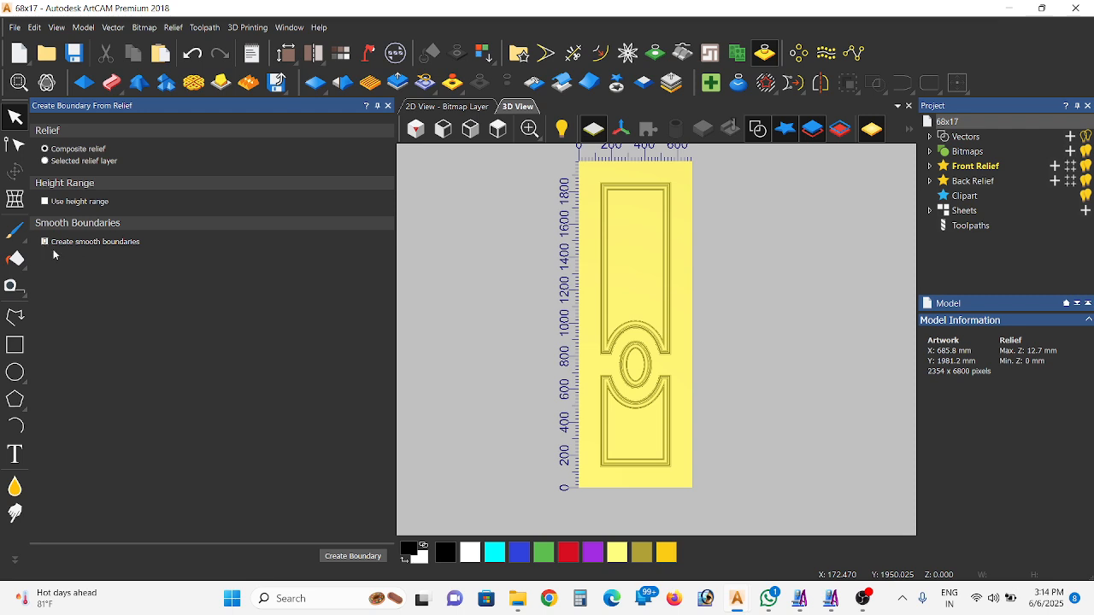
click(352, 557)
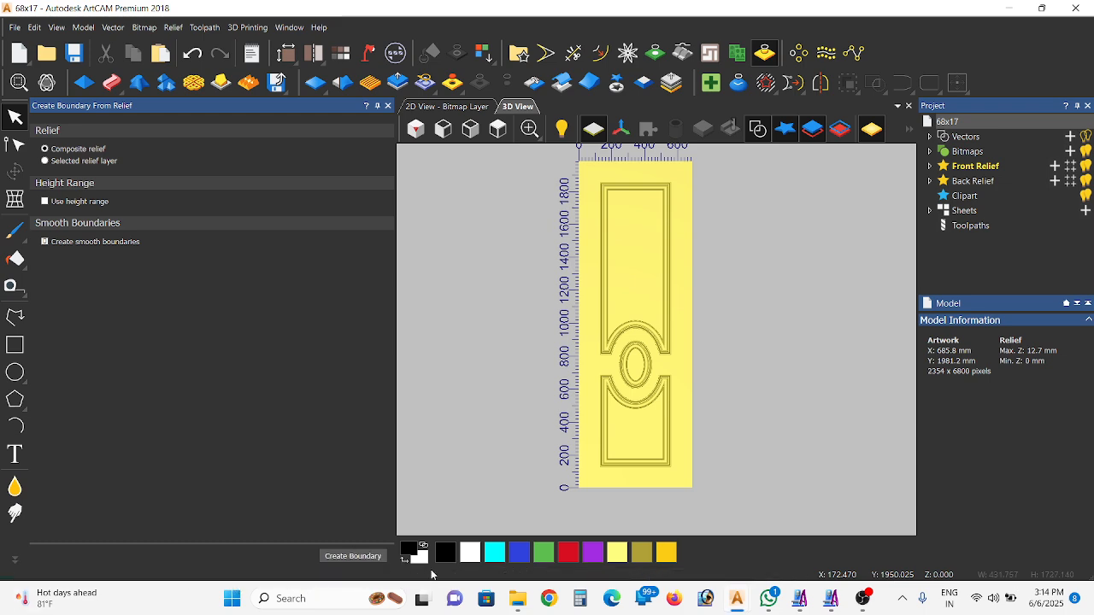
click(388, 106)
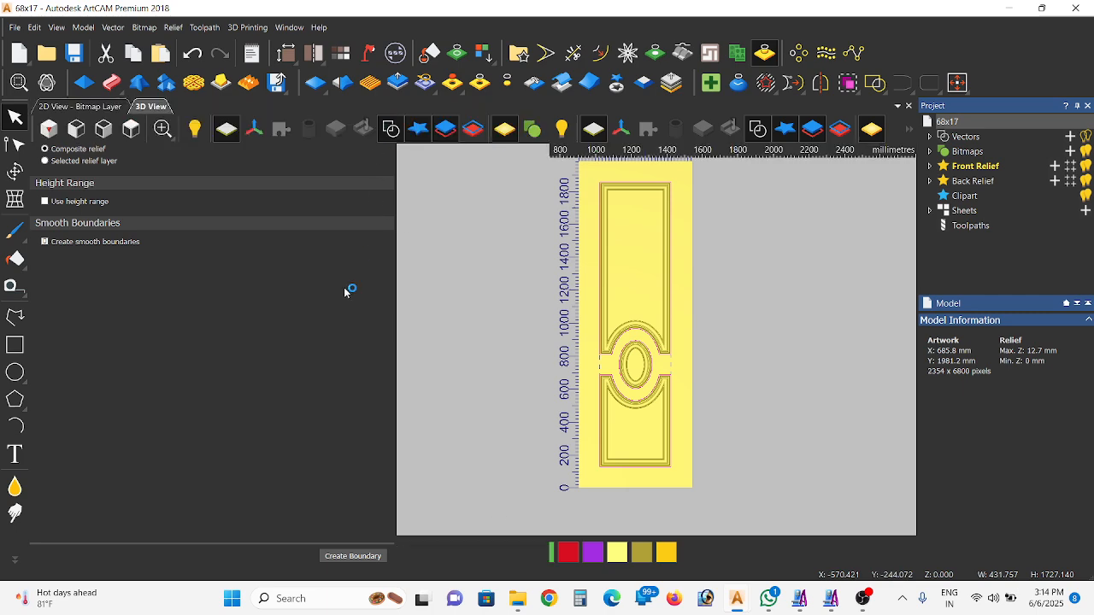
Inspect the boundary vectors around the panel and oval mouldings, comparing them with the preview of the active relief layer
scroll(423, 299, up, 4)
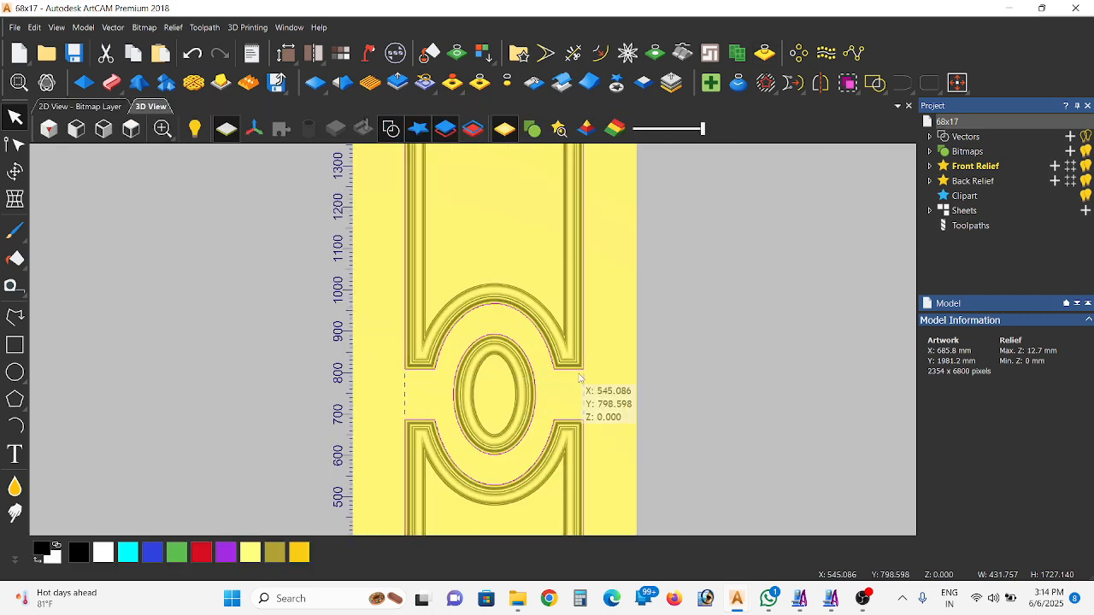
scroll(574, 378, up, 2)
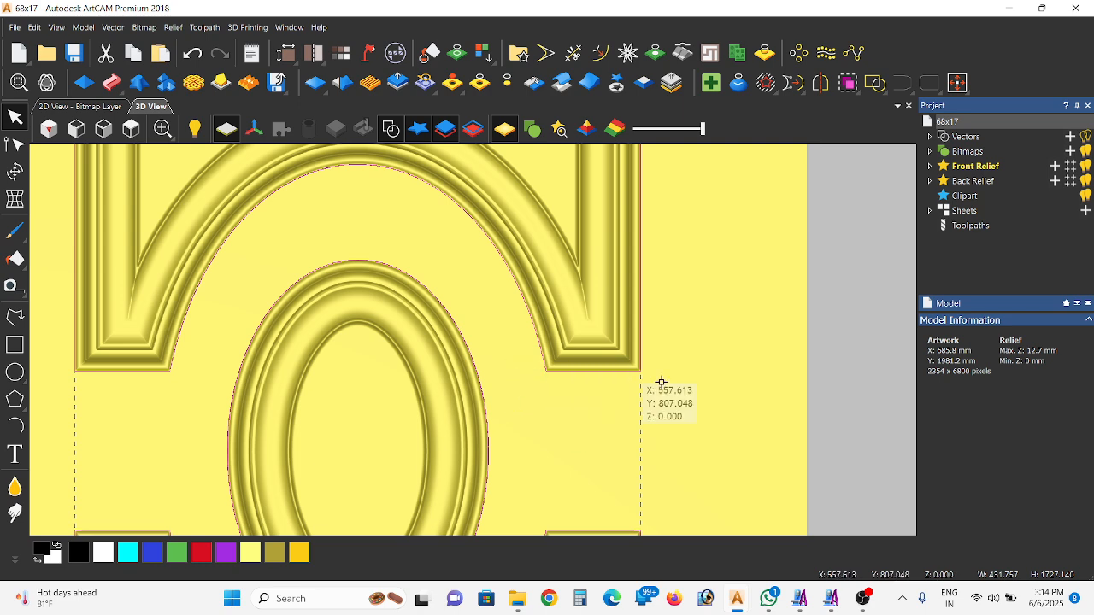
scroll(496, 342, down, 3)
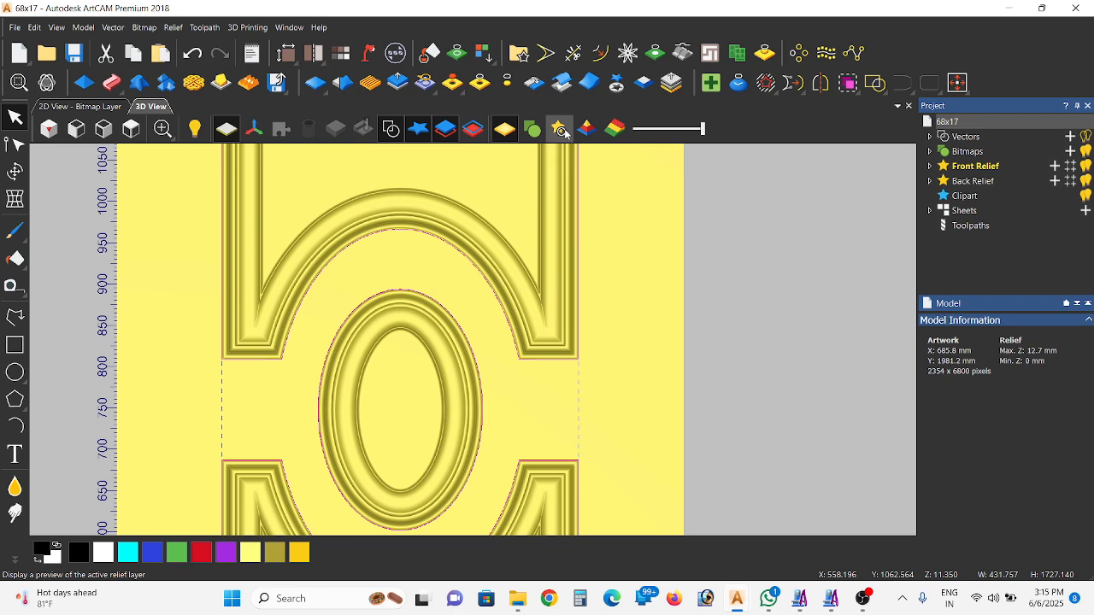
click(565, 133)
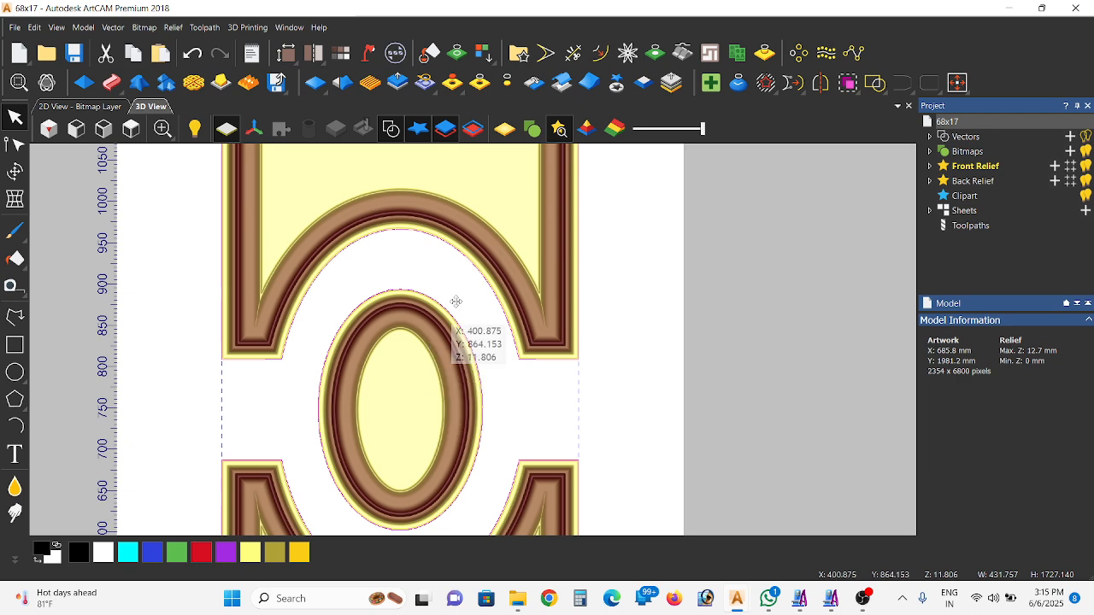
click(503, 130)
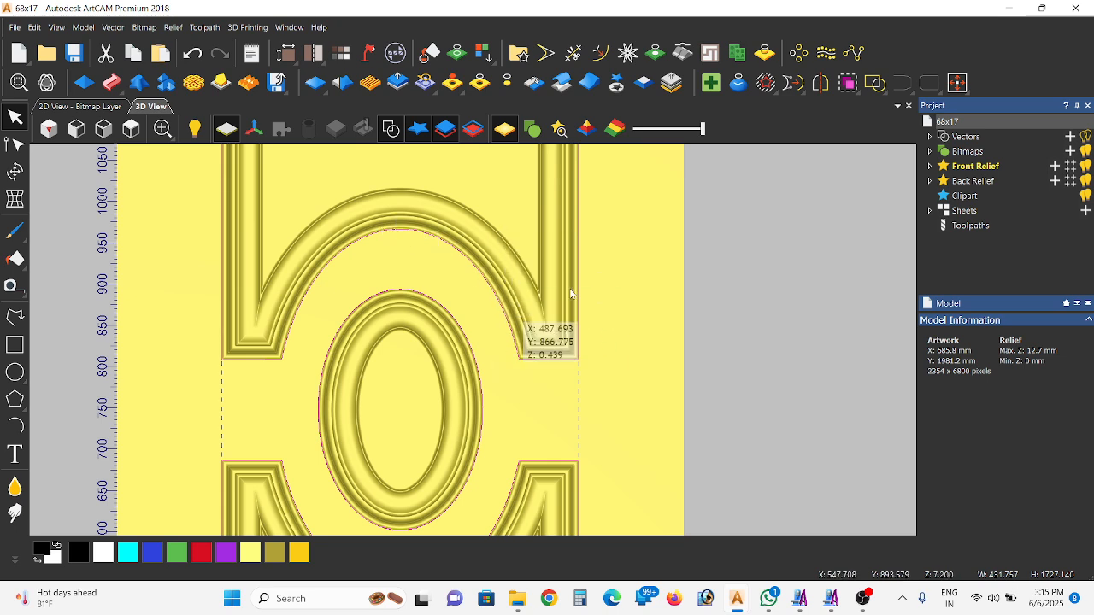
Offset the relief boundary vectors inwards by 50 mm with sharp corners, keeping the originals
click(600, 54)
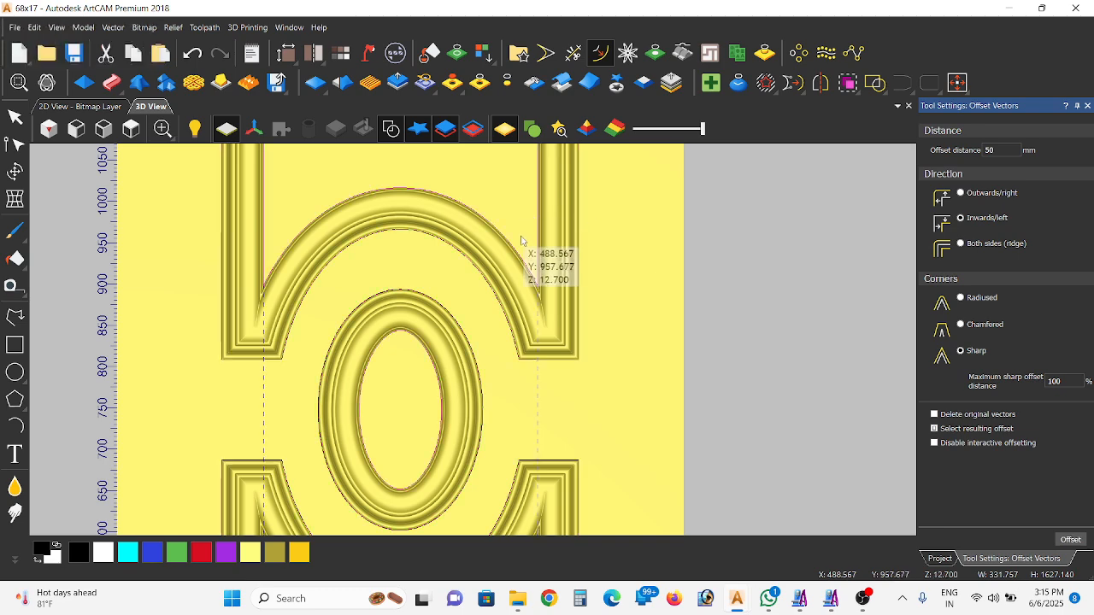
scroll(525, 256, up, 1)
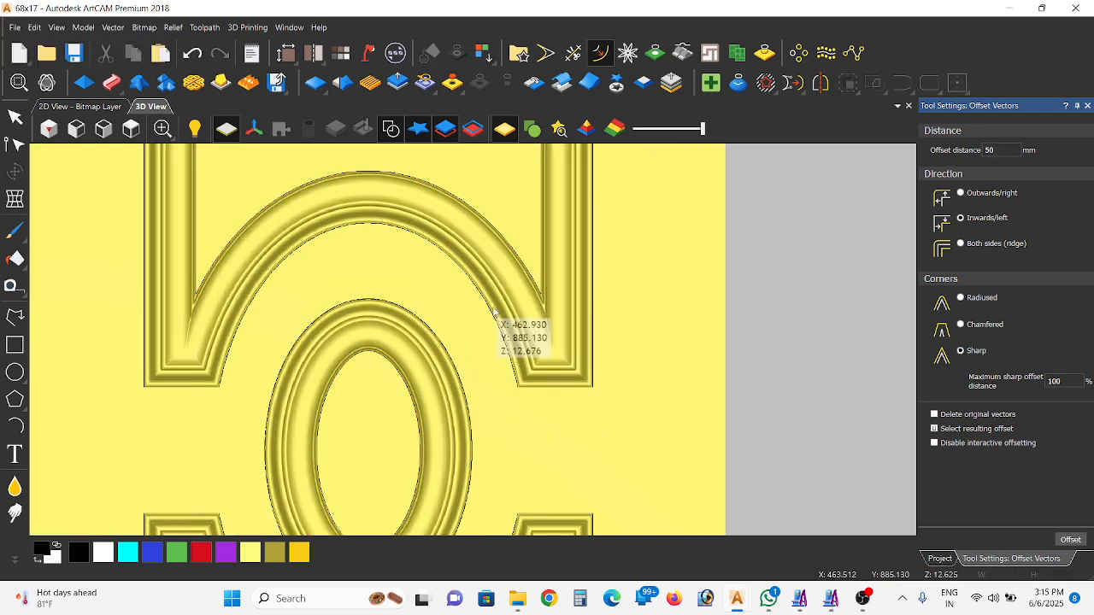
scroll(474, 340, down, 1)
scroll(422, 348, down, 2)
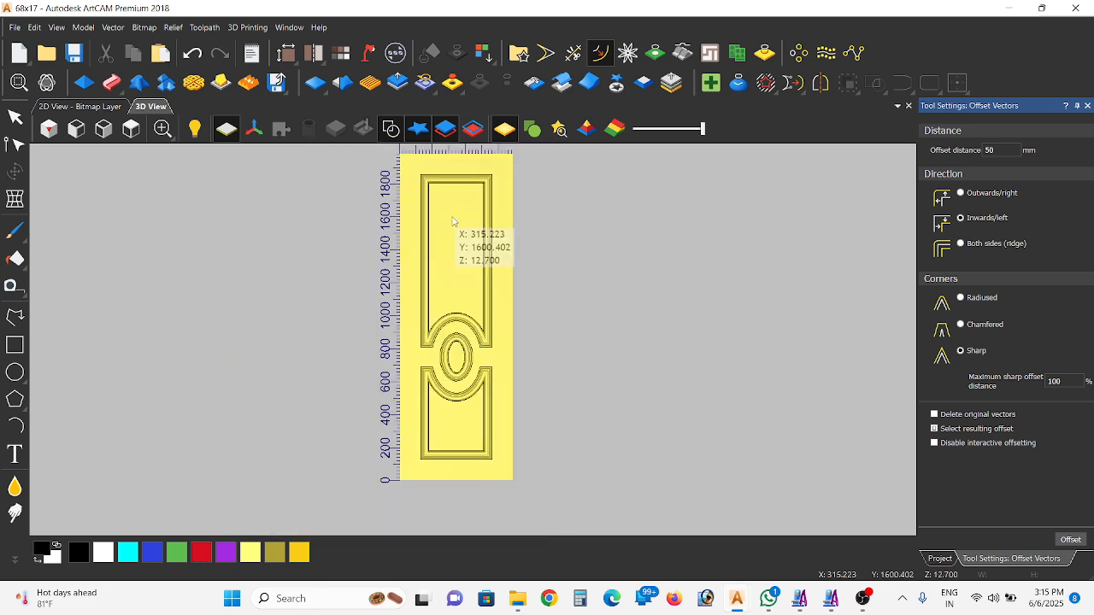
click(1088, 106)
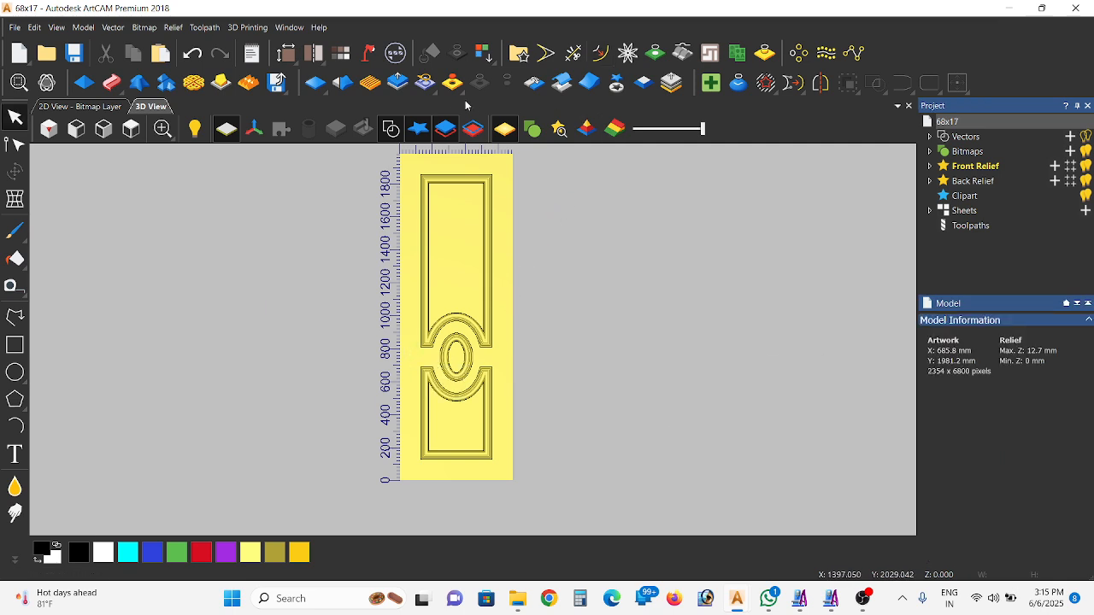
Scale the door relief to a height of 12 mm
click(399, 83)
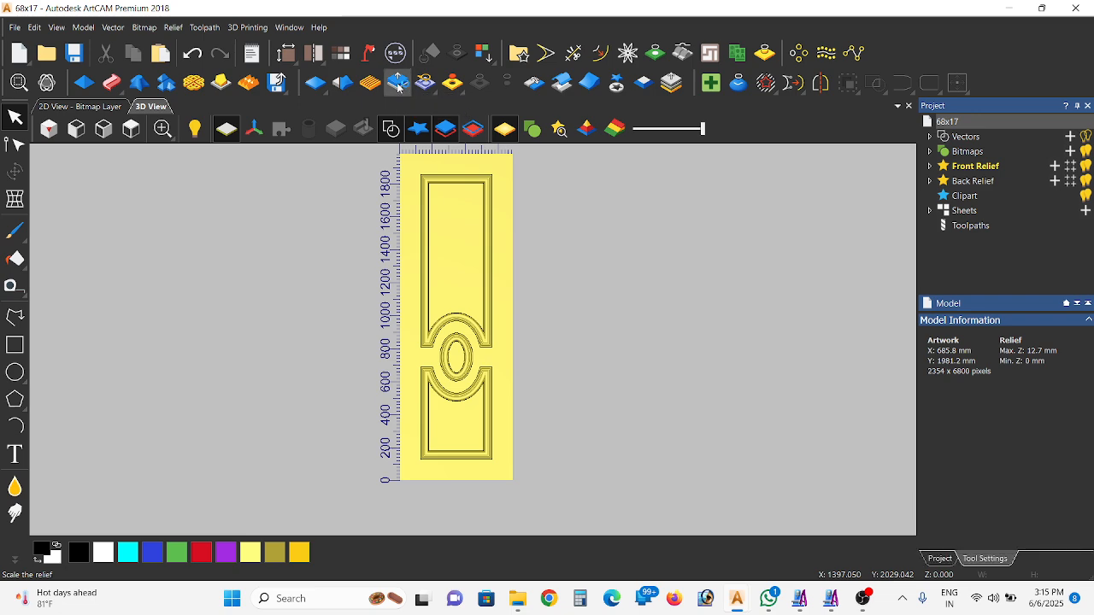
drag(1010, 187, 935, 193)
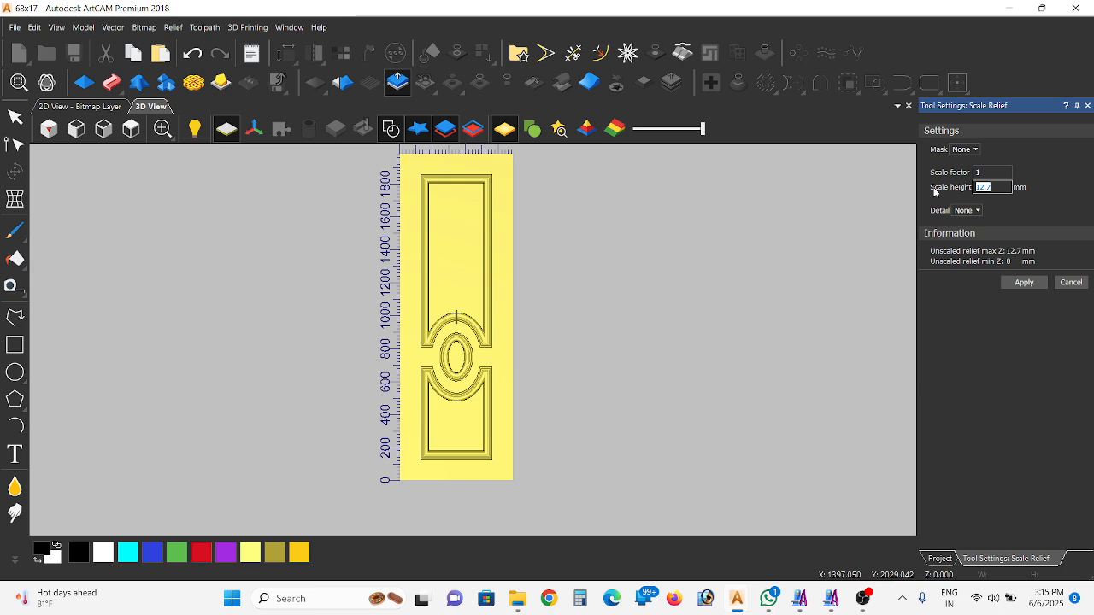
text(1)
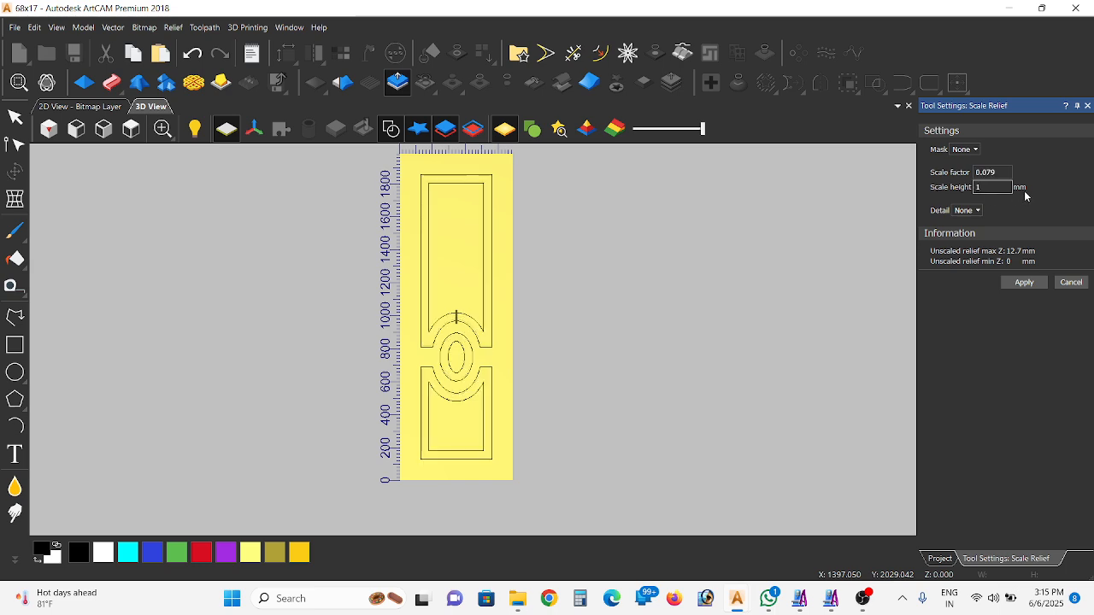
text(2)
click(1012, 288)
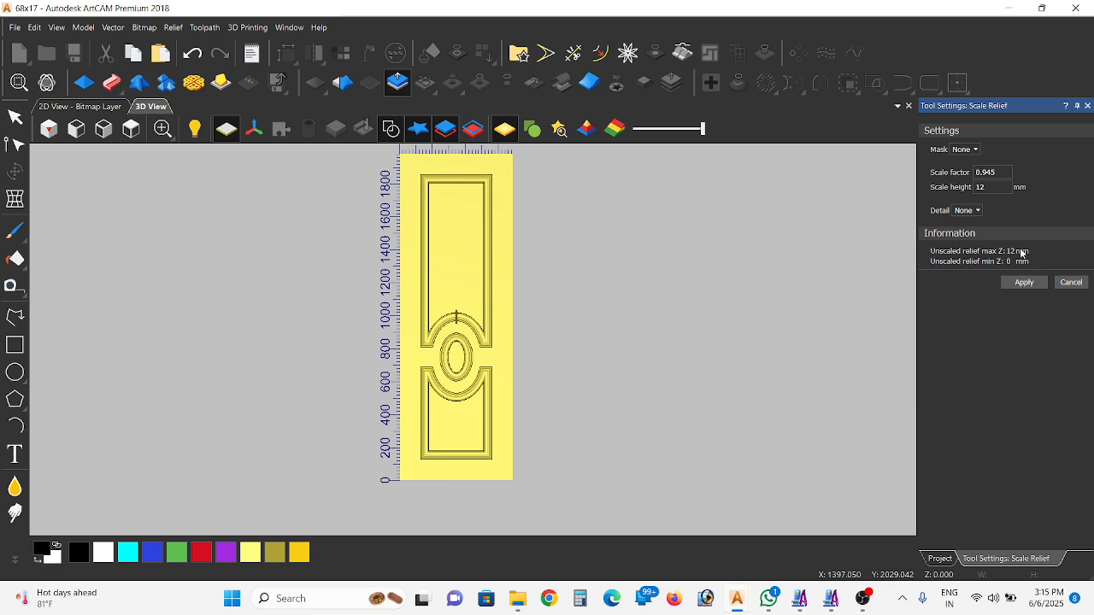
click(1070, 283)
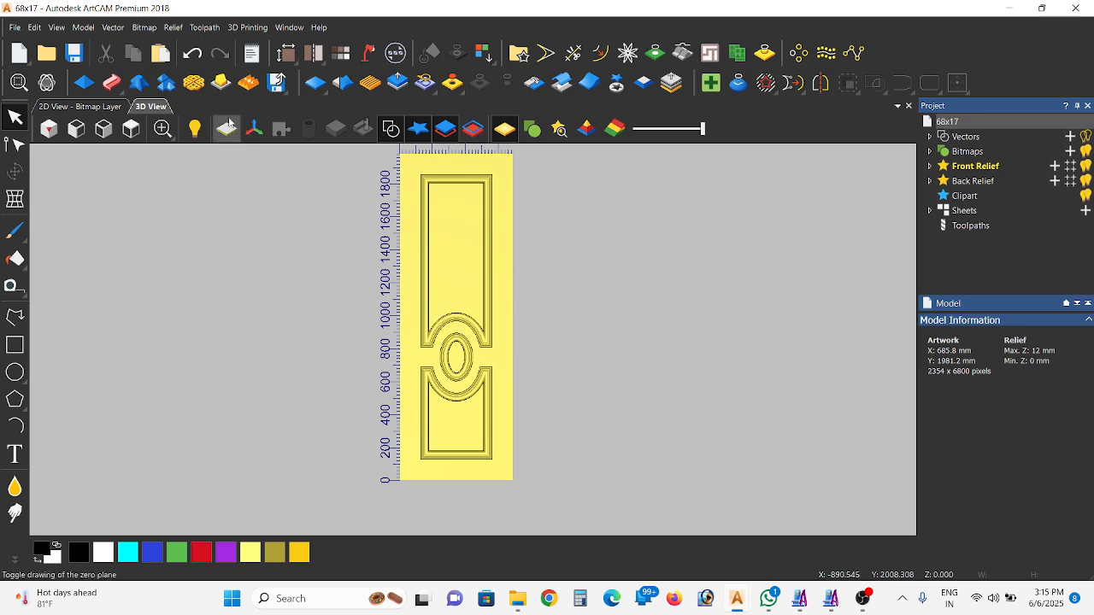
Start a Machine Relief 3D toolpath and select all the boundary and offset vectors of the panels and oval
click(201, 27)
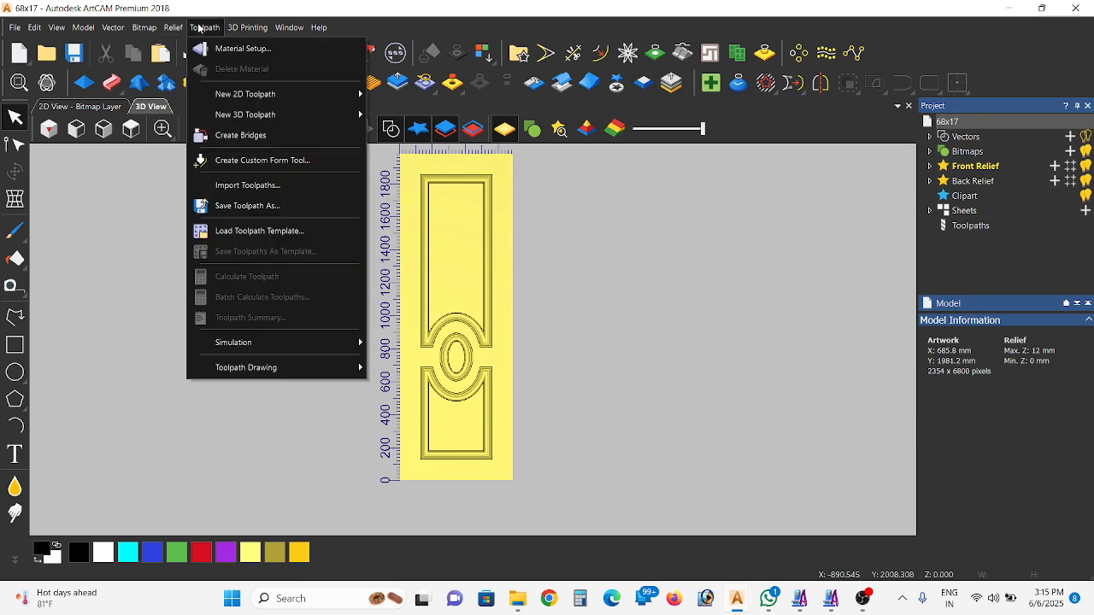
mouse_move(271, 113)
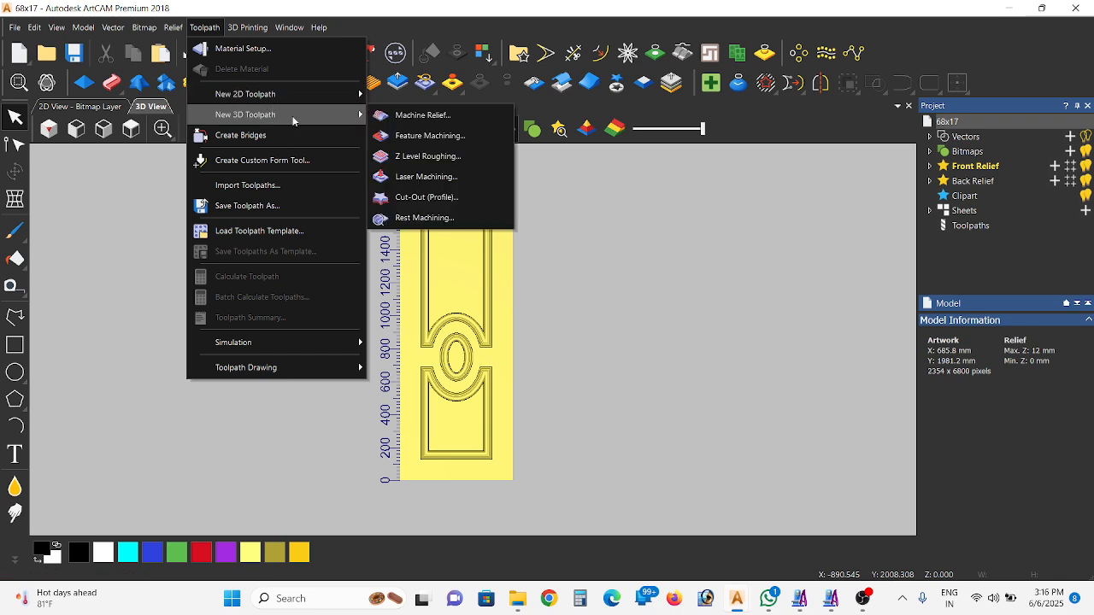
click(411, 116)
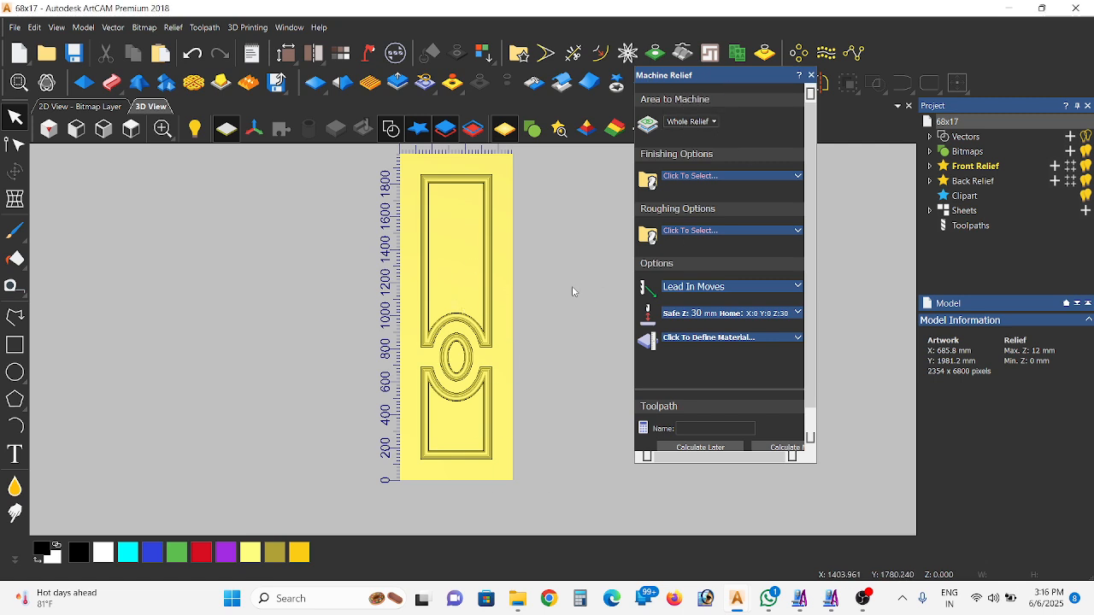
drag(507, 243, 407, 449)
scroll(463, 341, up, 3)
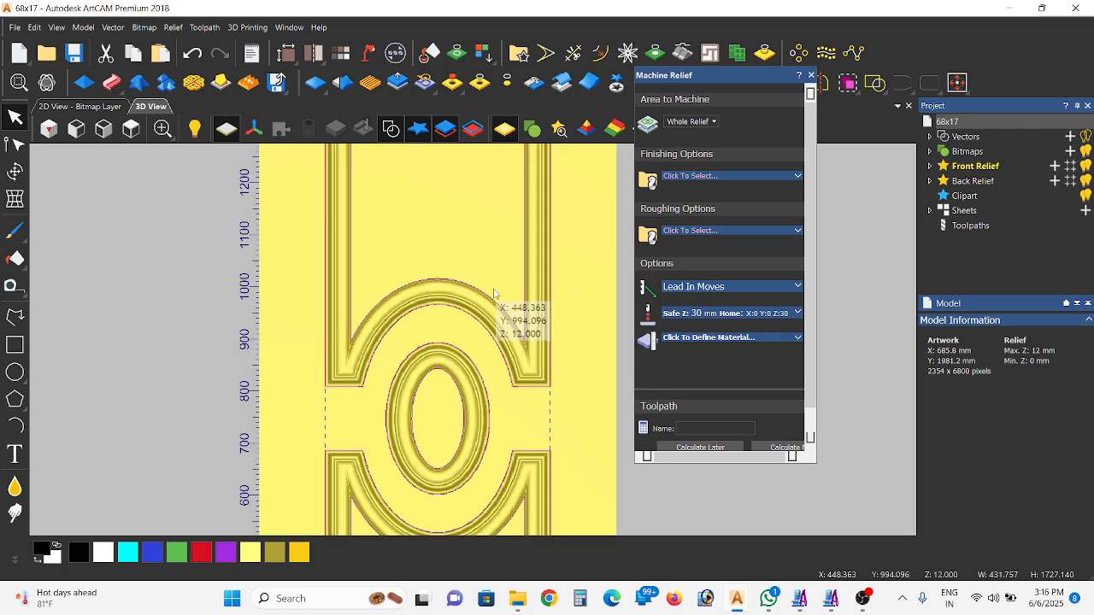
scroll(464, 328, down, 3)
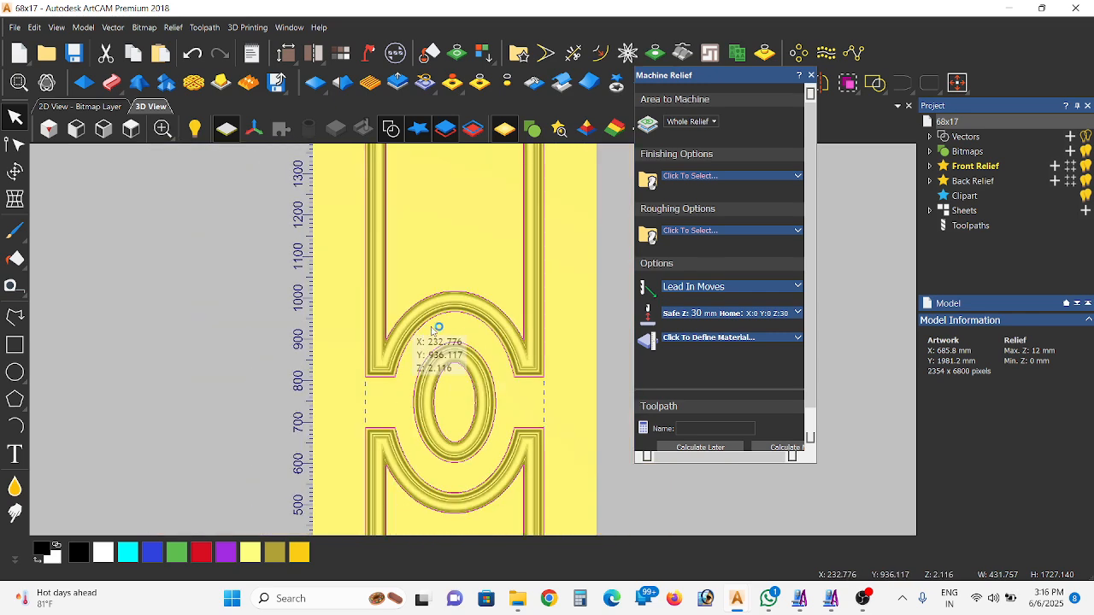
scroll(464, 290, down, 1)
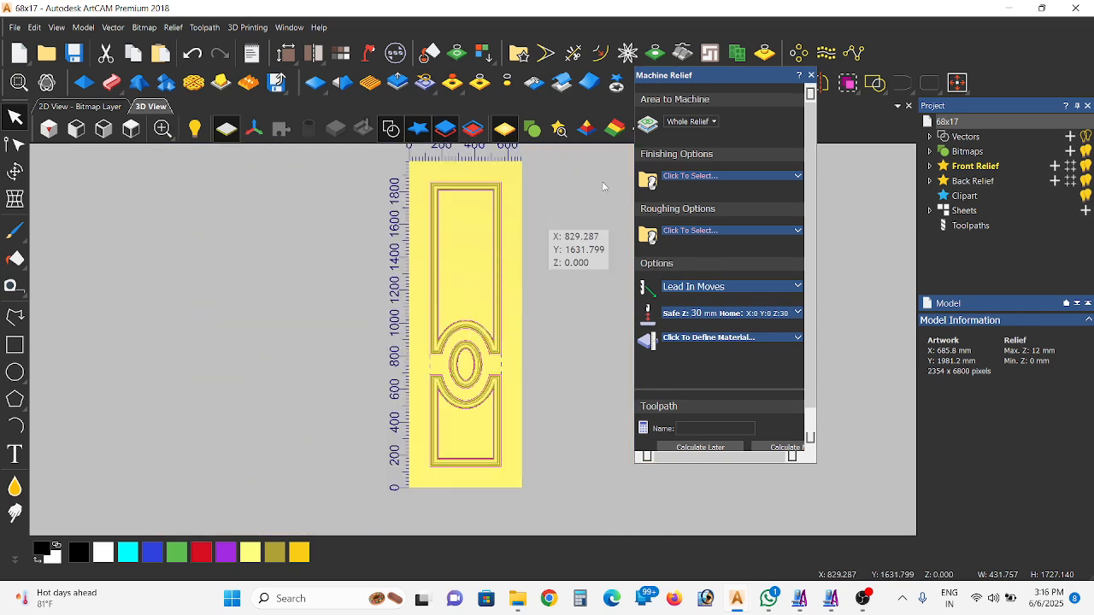
Set the toolpath's area to machine to Selected Vectors
click(712, 122)
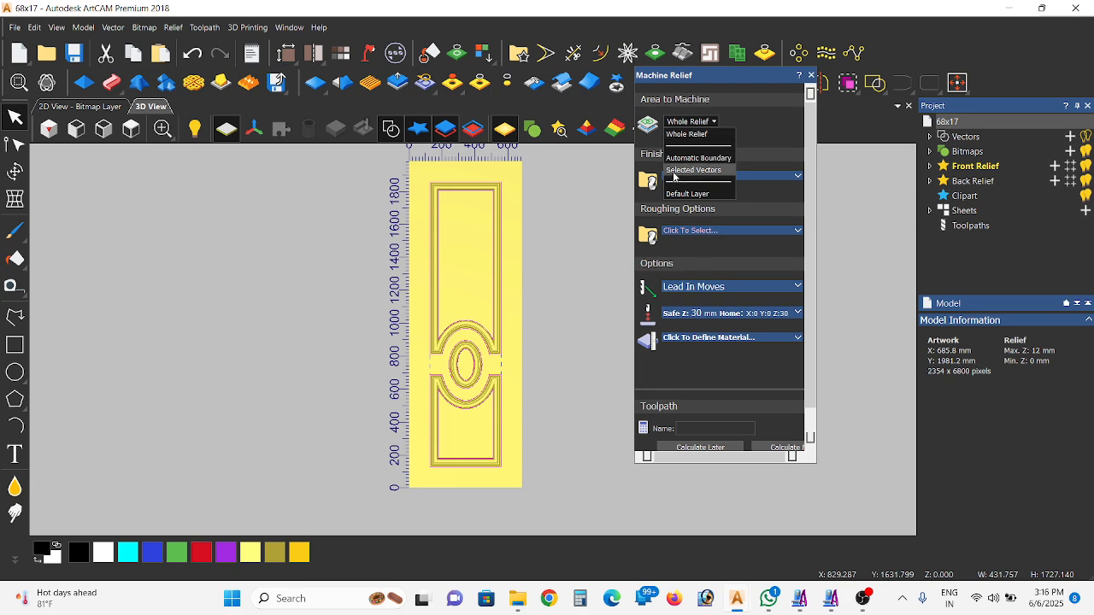
click(701, 170)
scroll(494, 316, up, 3)
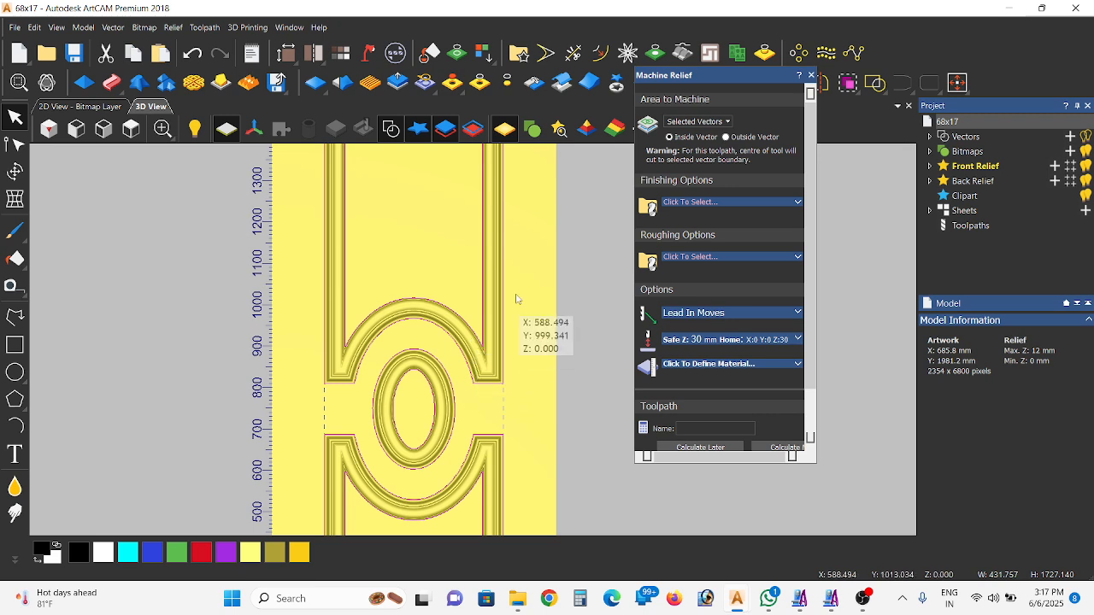
scroll(620, 210, up, 1)
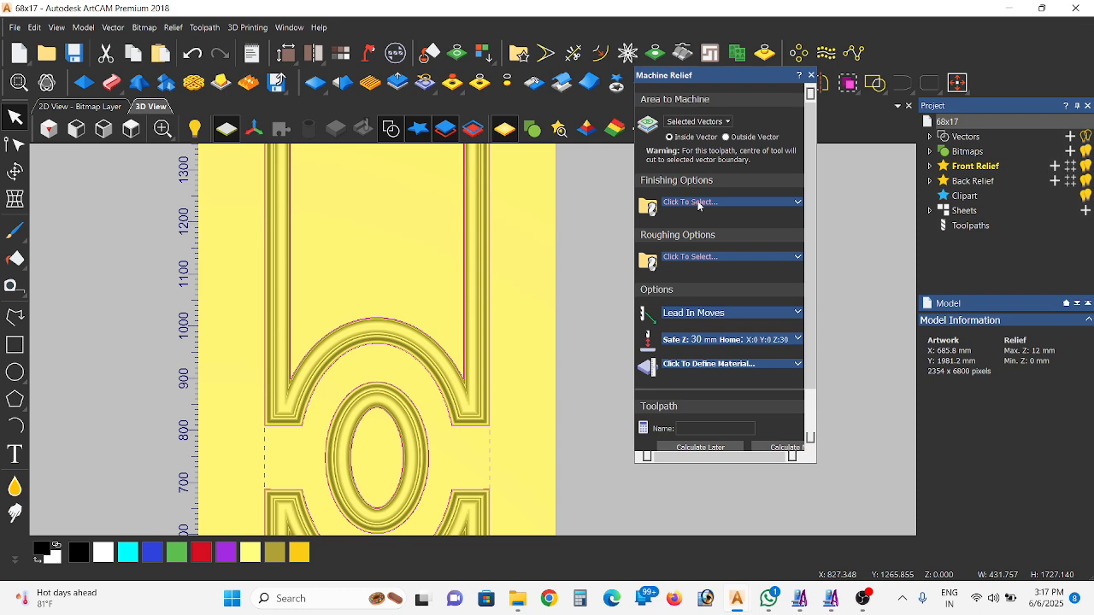
Choose the steel 3D finishing Ball Nose 6 mm as the finishing tool and set its stepdown to 12 mm
click(706, 204)
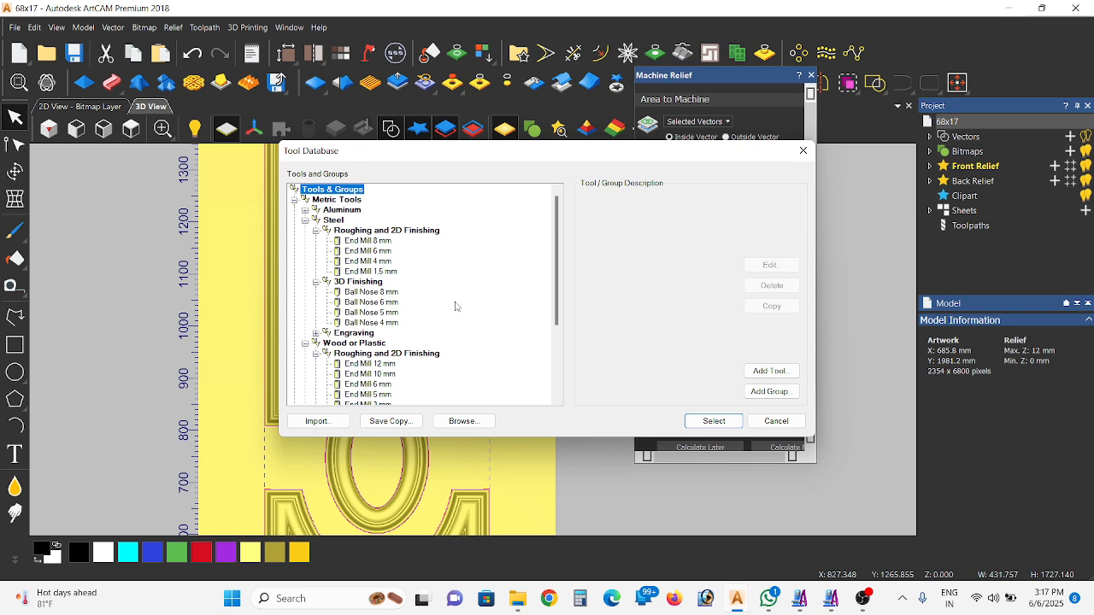
click(385, 303)
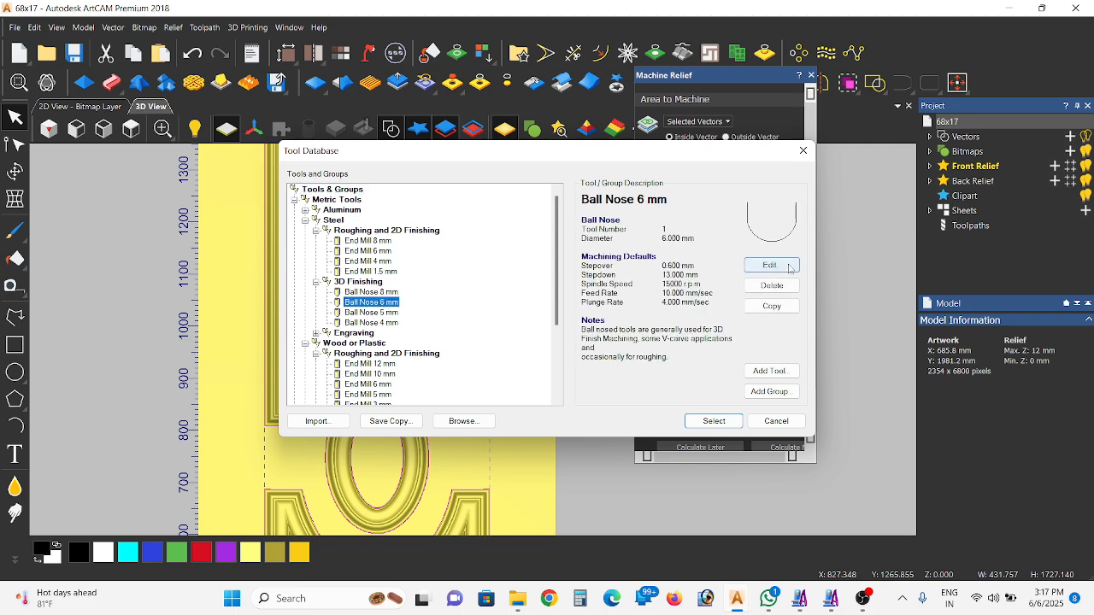
click(770, 266)
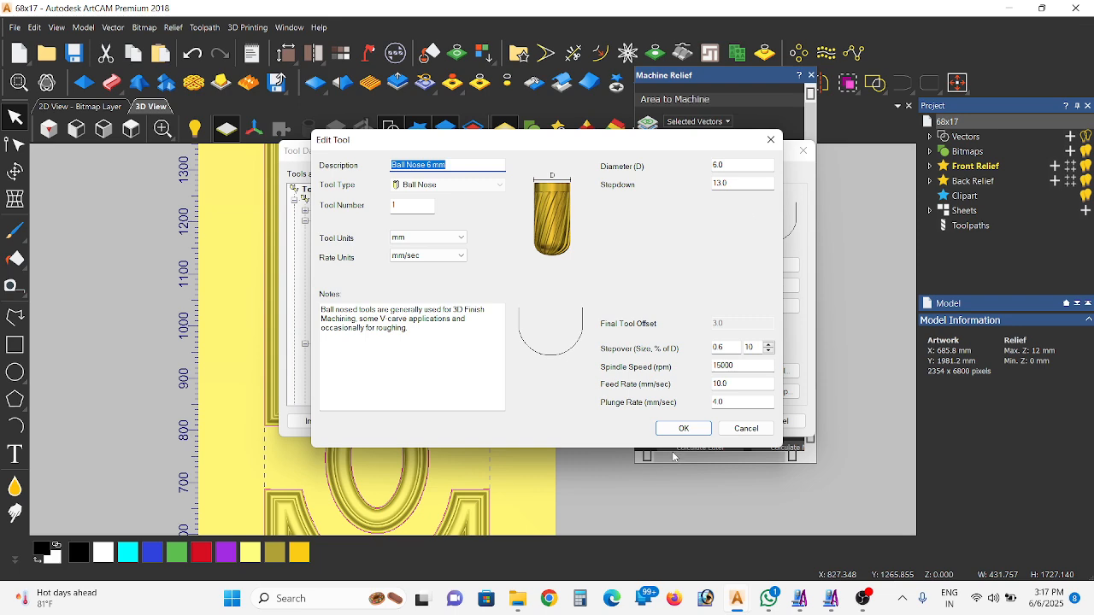
double_click(713, 185)
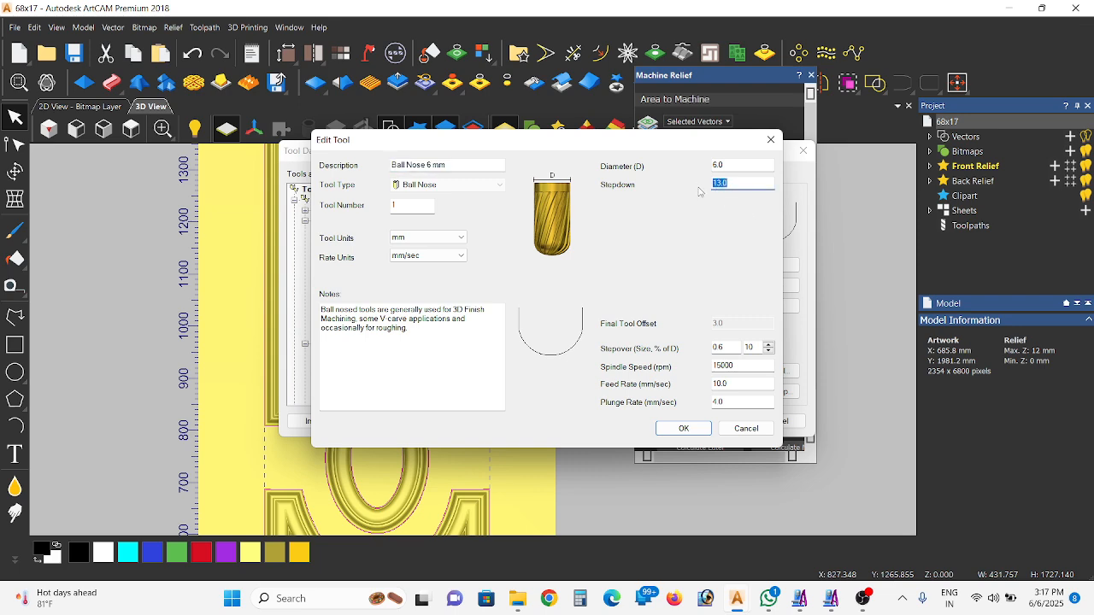
text(12.0)
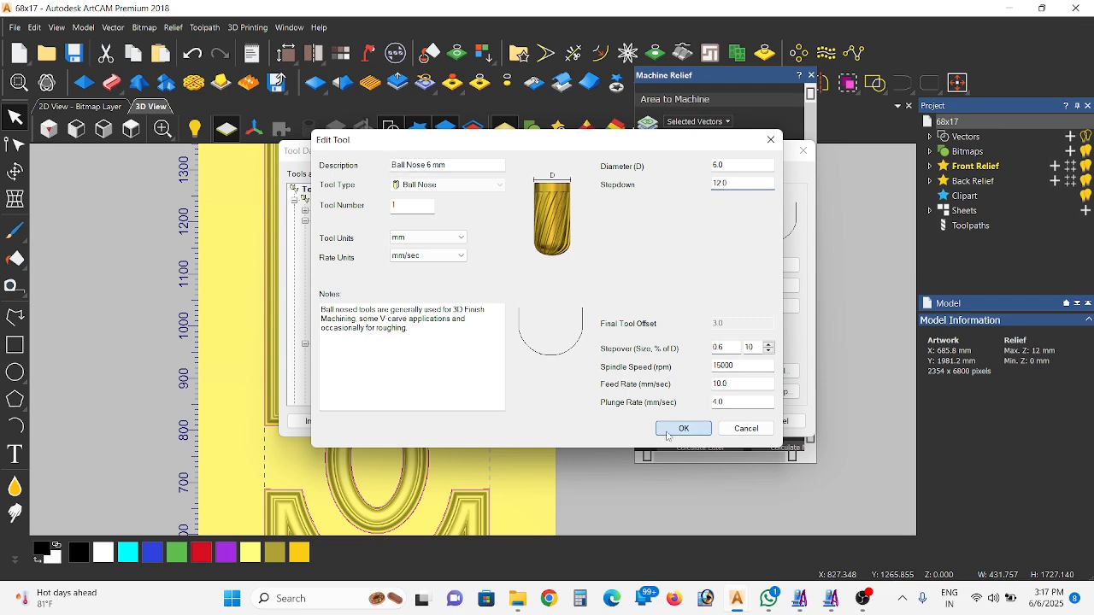
click(683, 429)
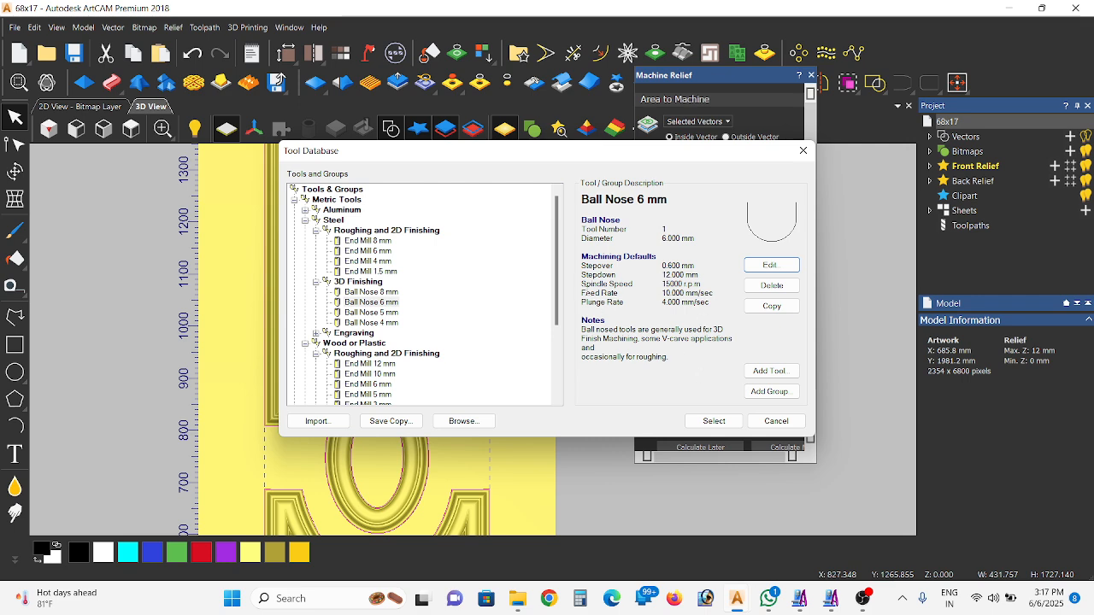
click(715, 421)
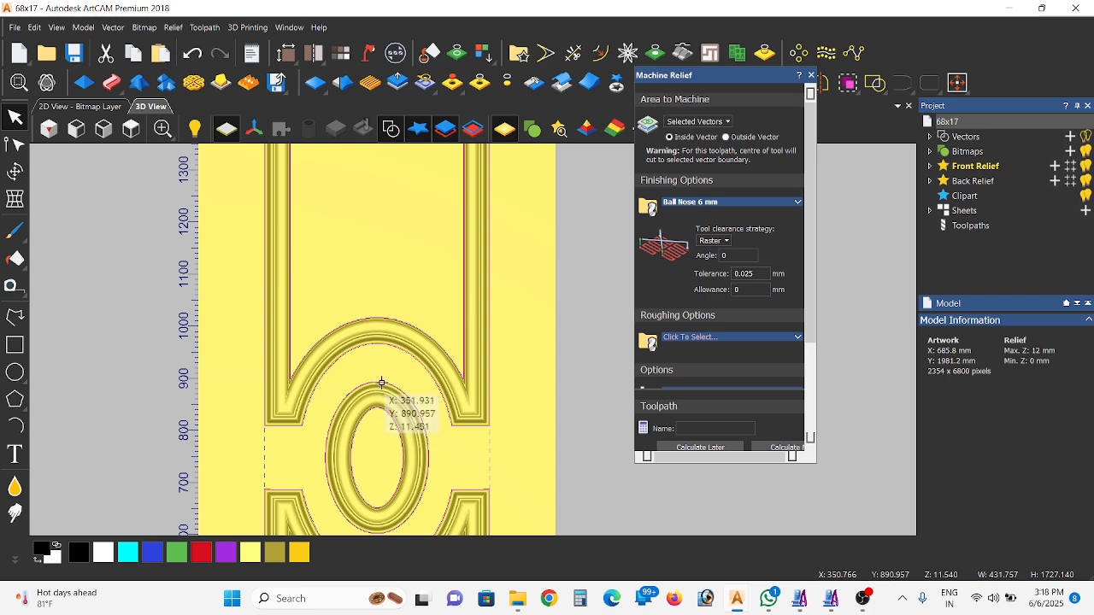
Define the material as 12 mm thick with Z zero on its top surface and no top or bottom offset
scroll(387, 386, down, 1)
scroll(432, 372, down, 3)
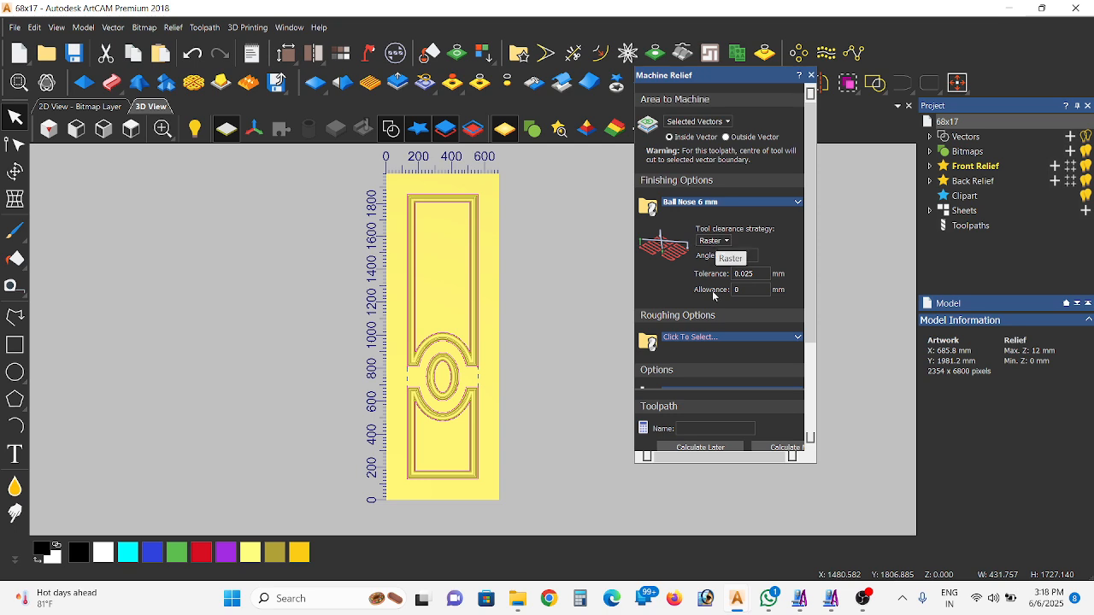
scroll(723, 329, down, 3)
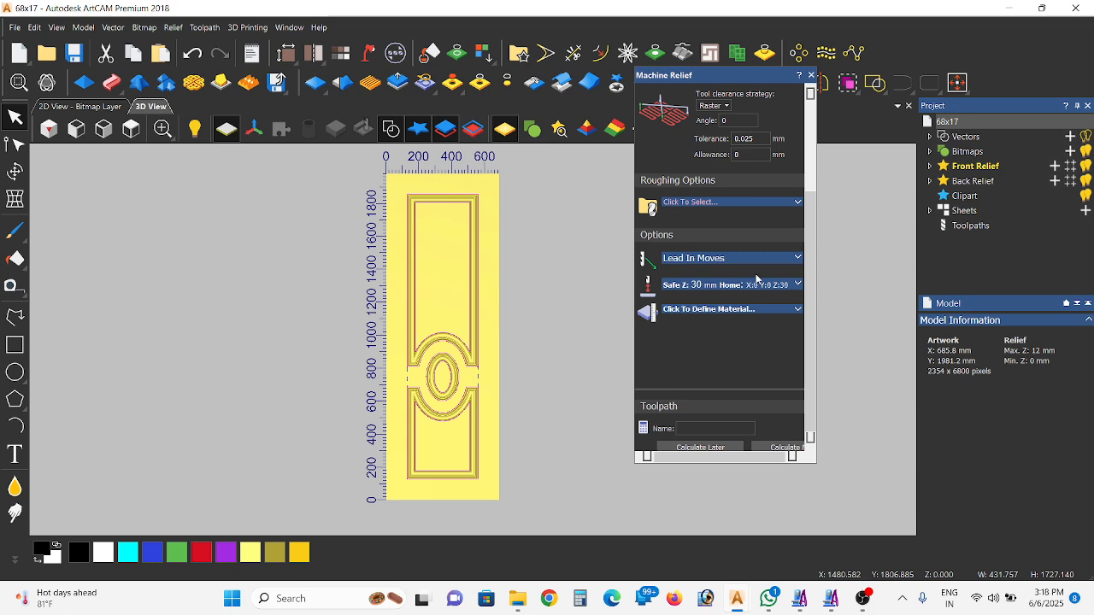
click(764, 287)
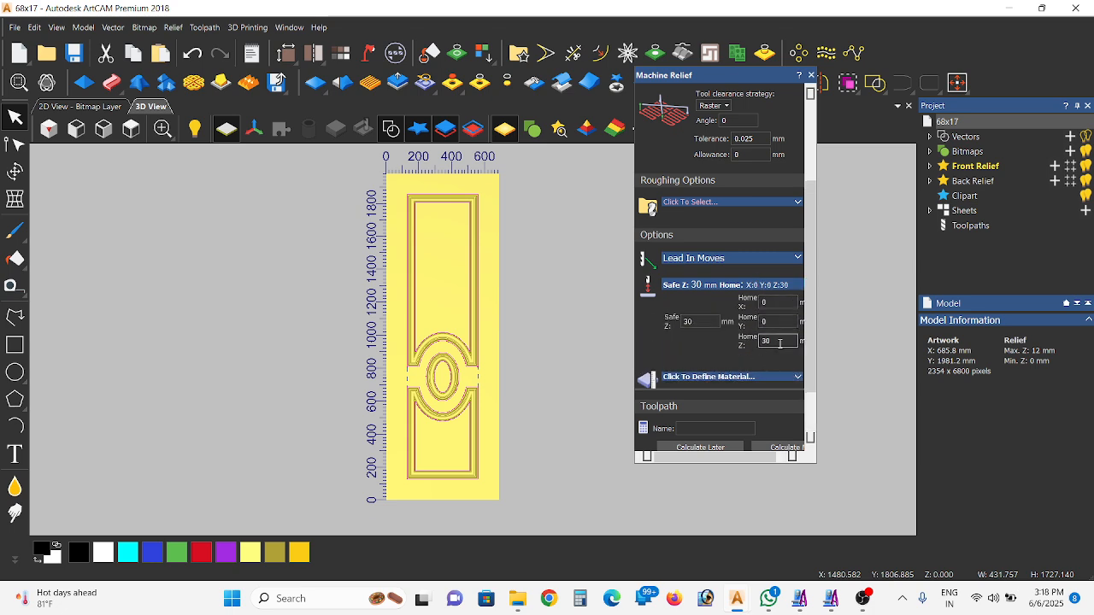
click(764, 377)
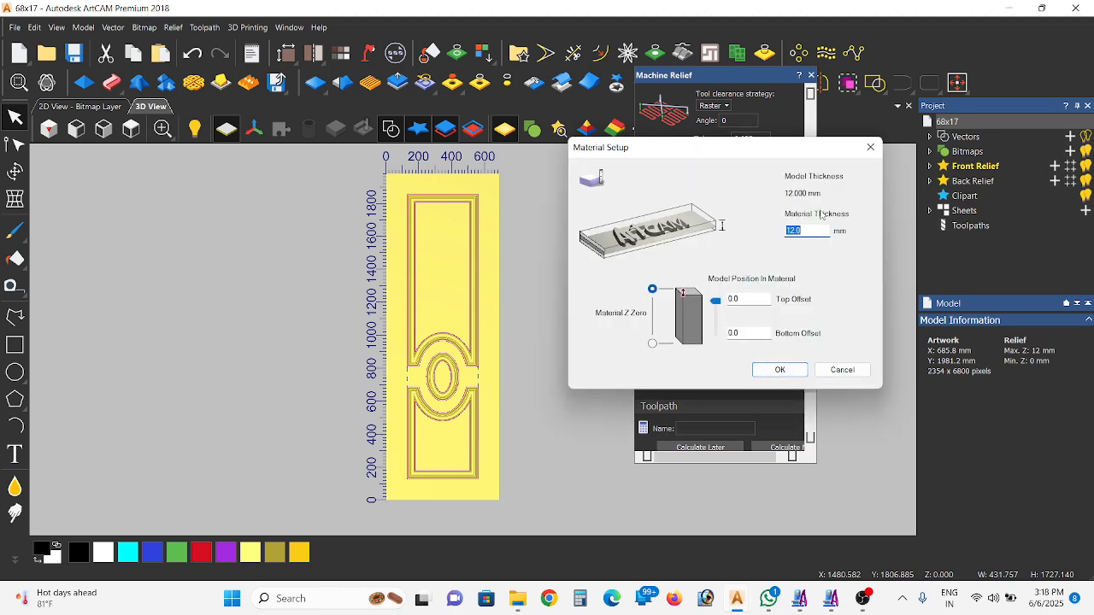
click(780, 370)
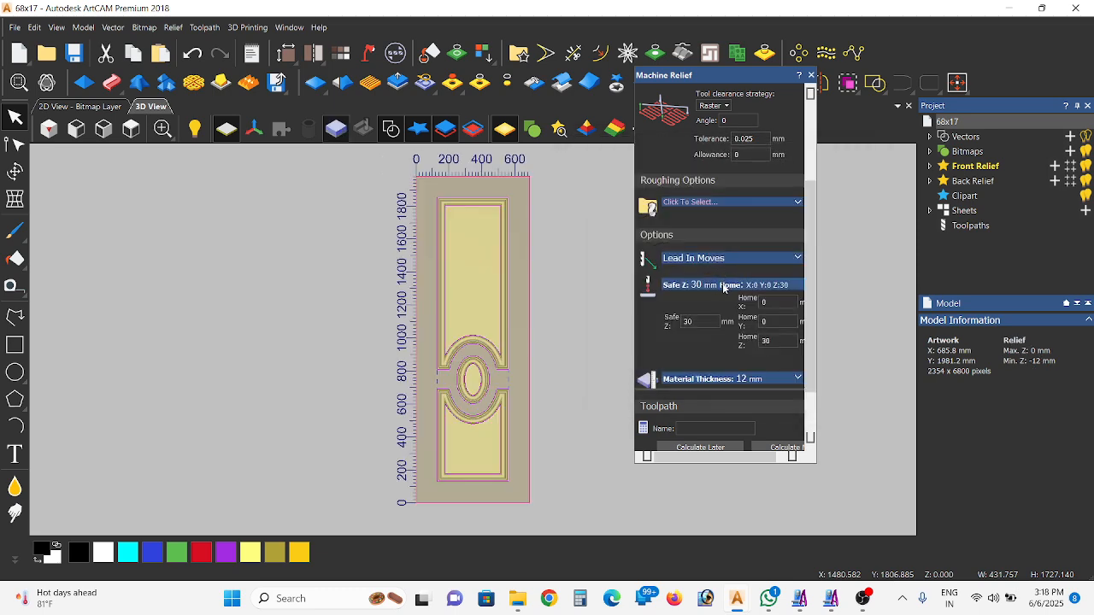
Examine the toolpath settings and the selected moulding boundaries around the oval and the lower panel
scroll(710, 325, down, 2)
scroll(704, 397, up, 4)
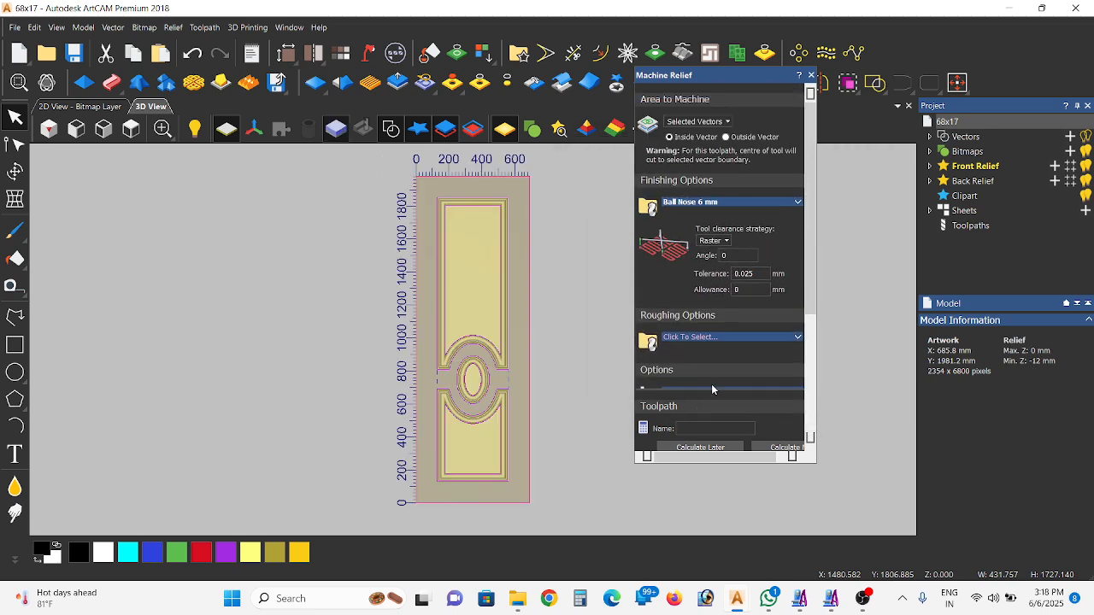
scroll(713, 383, down, 1)
scroll(464, 367, up, 3)
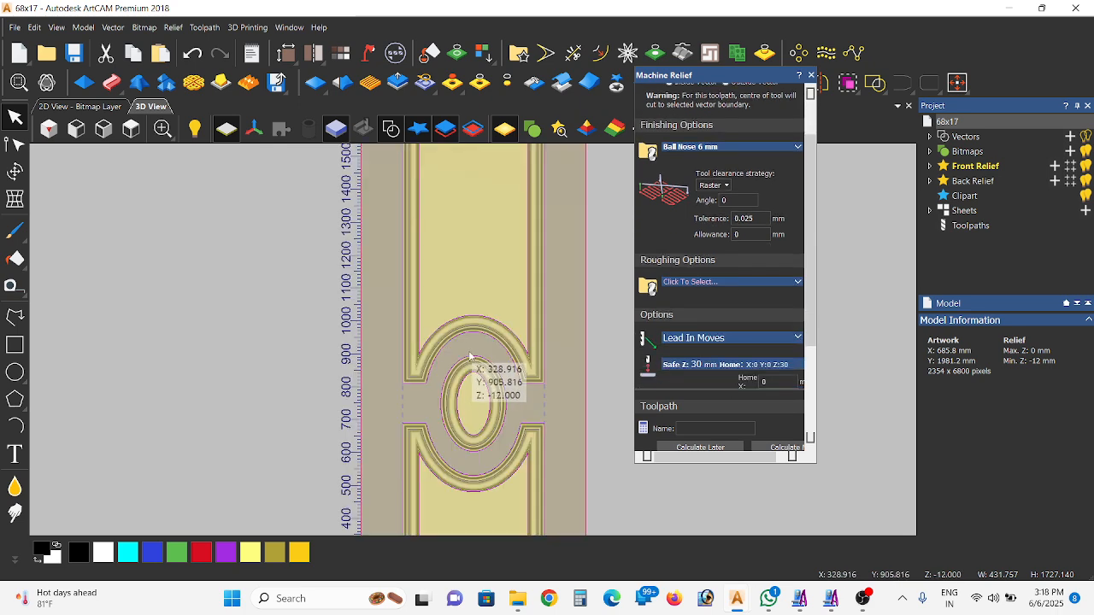
scroll(449, 369, up, 1)
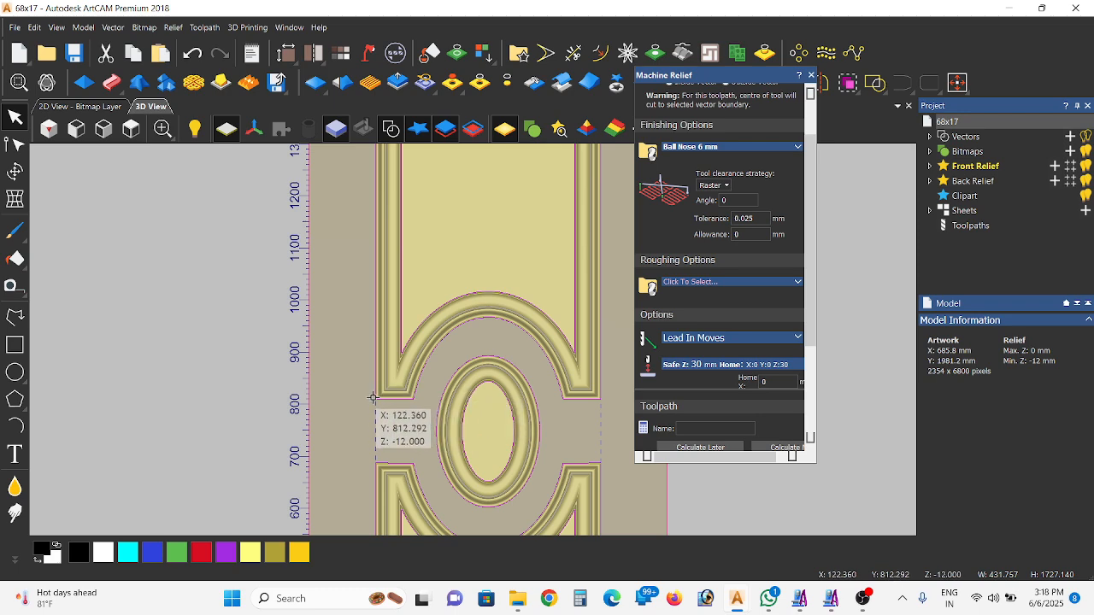
scroll(468, 453, down, 3)
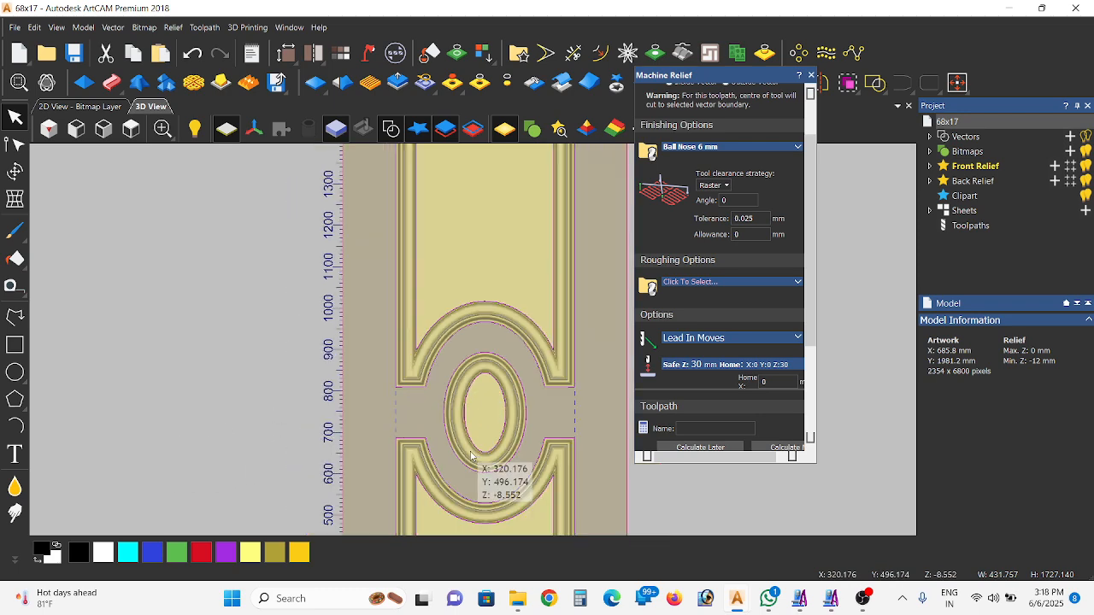
scroll(423, 484, up, 2)
scroll(423, 485, up, 1)
scroll(505, 435, down, 2)
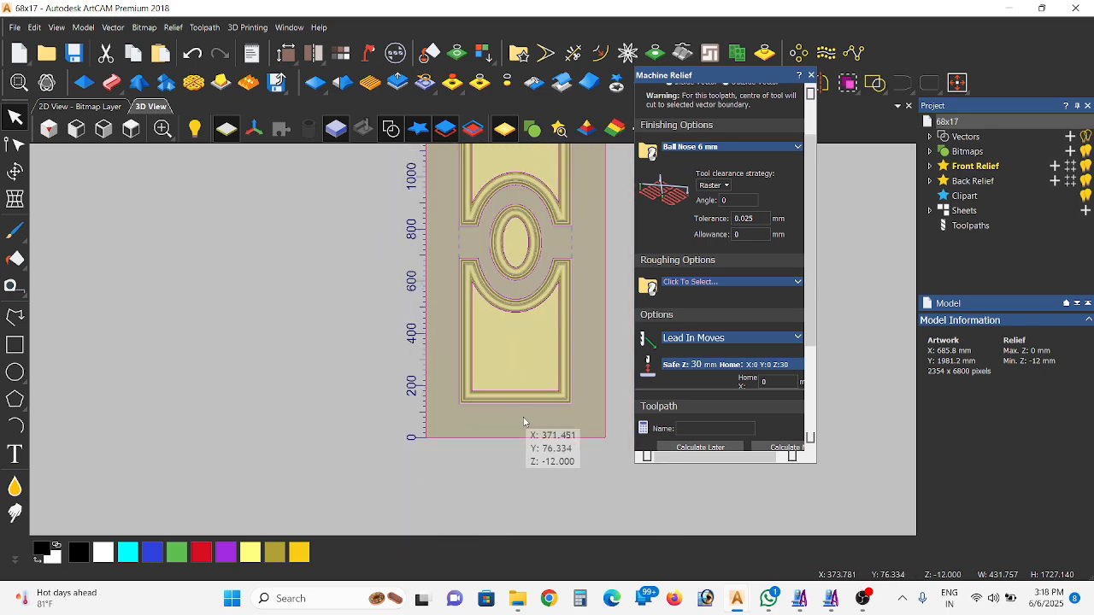
scroll(495, 418, up, 2)
scroll(461, 445, down, 1)
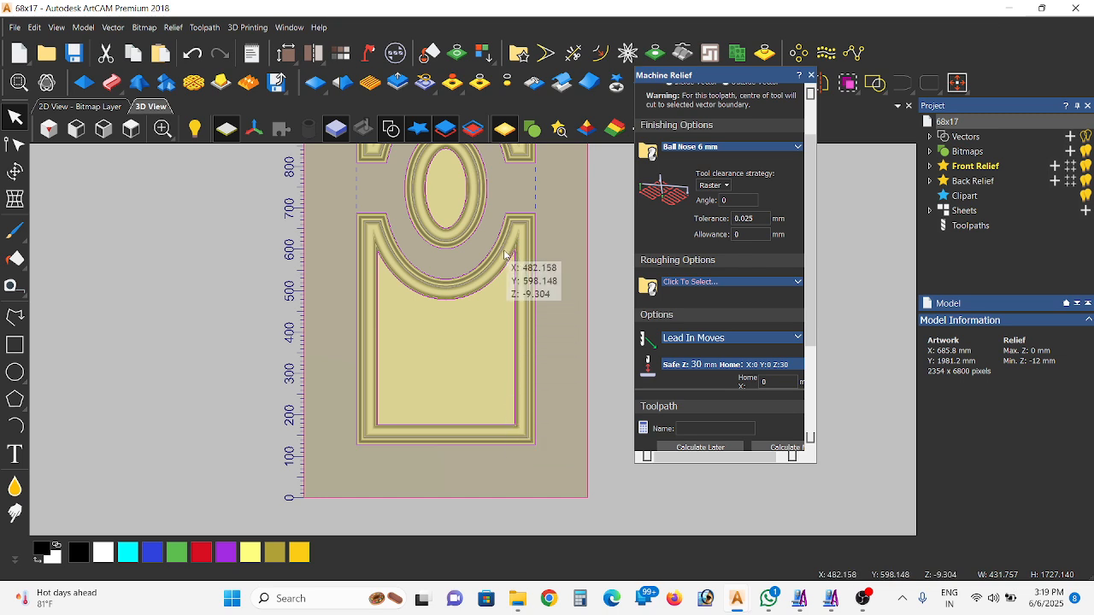
scroll(505, 254, down, 2)
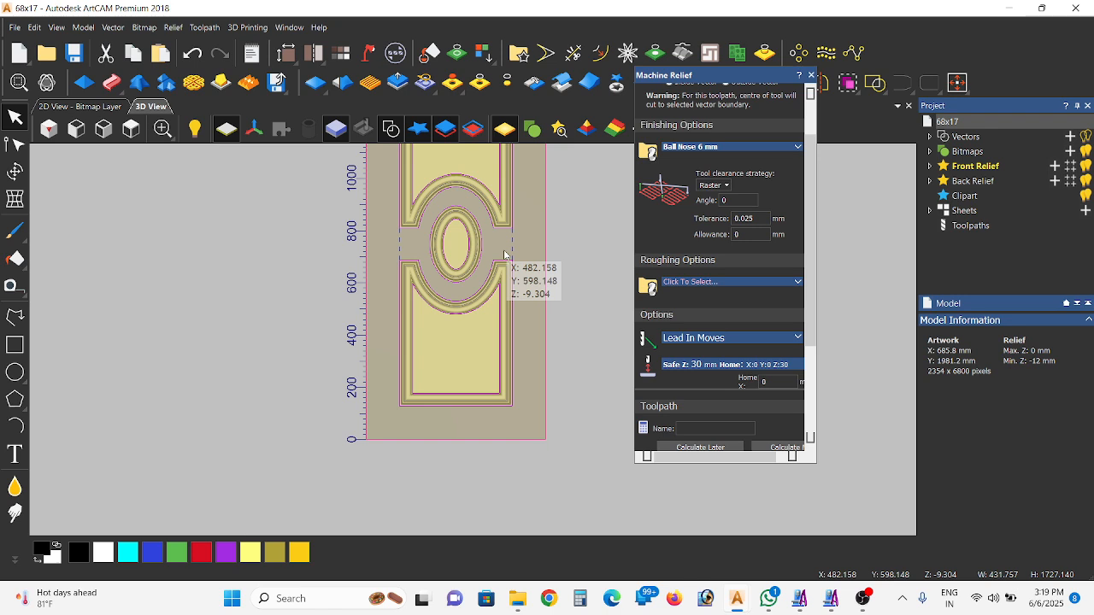
Set the finishing tool clearance strategy to Offset (Classic) with Start Inside
click(732, 219)
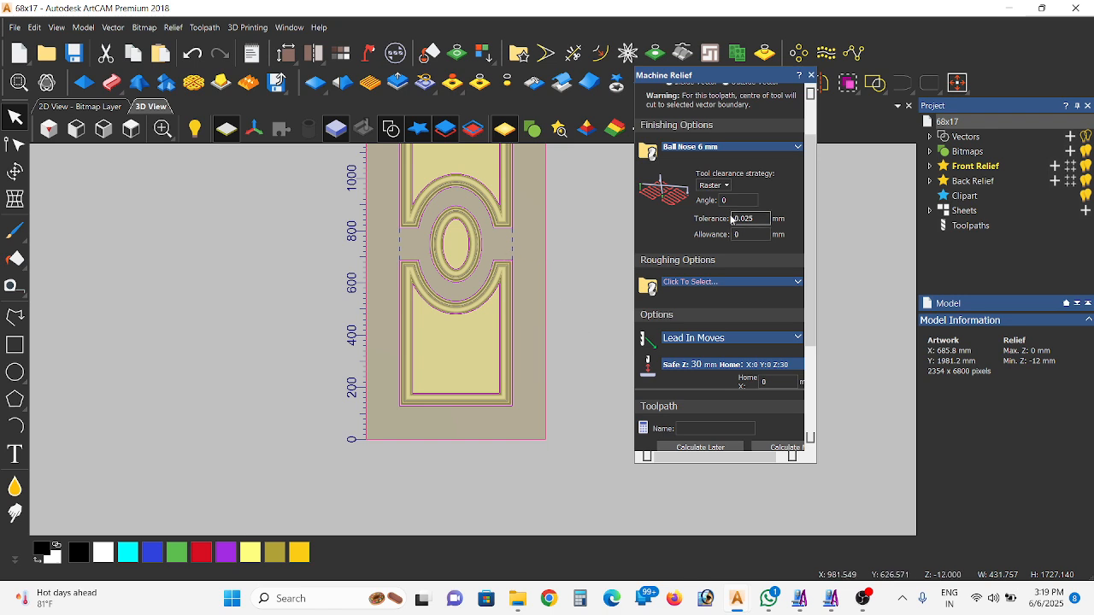
click(714, 186)
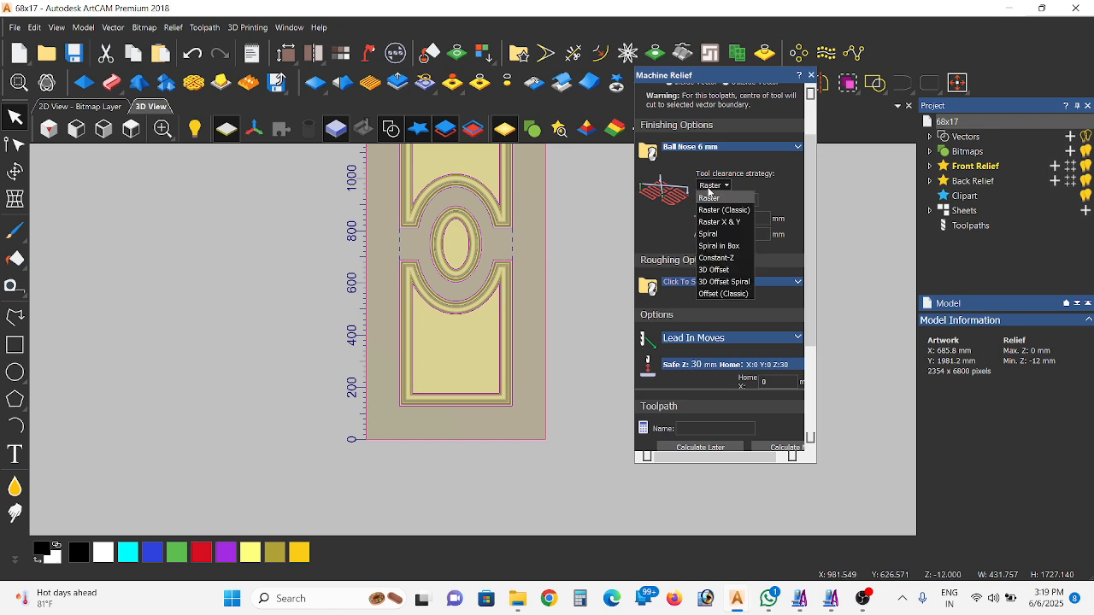
click(713, 294)
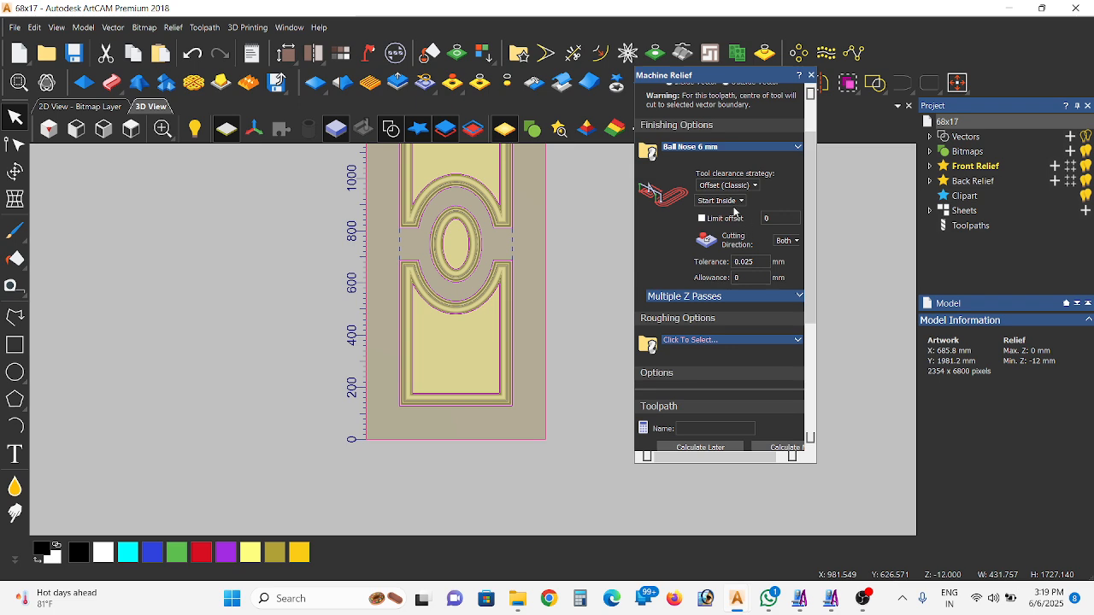
scroll(735, 211, down, 1)
scroll(734, 208, down, 3)
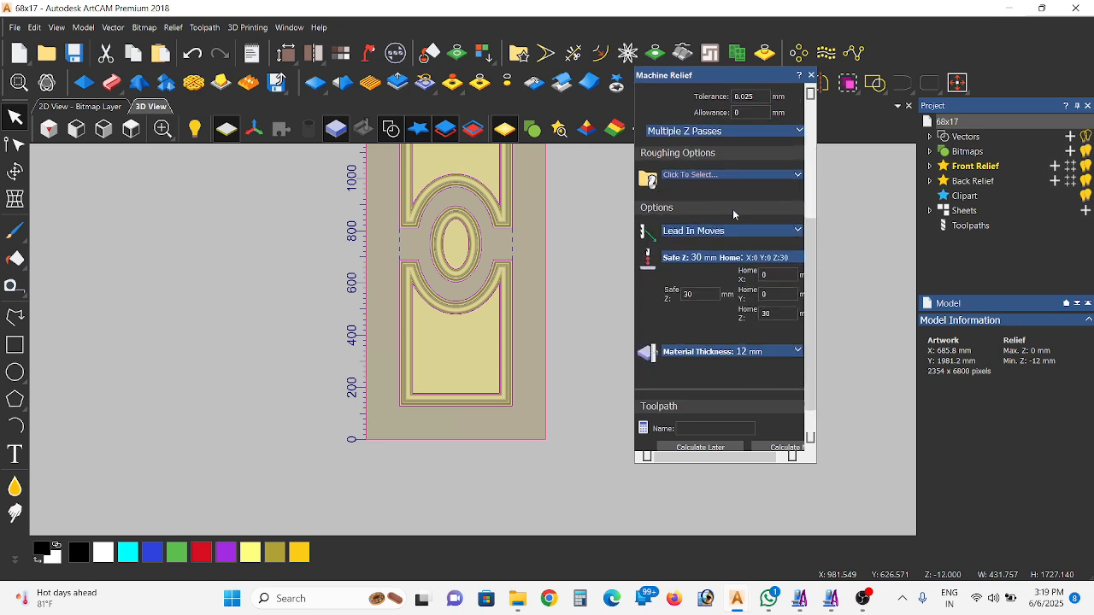
scroll(762, 152, up, 3)
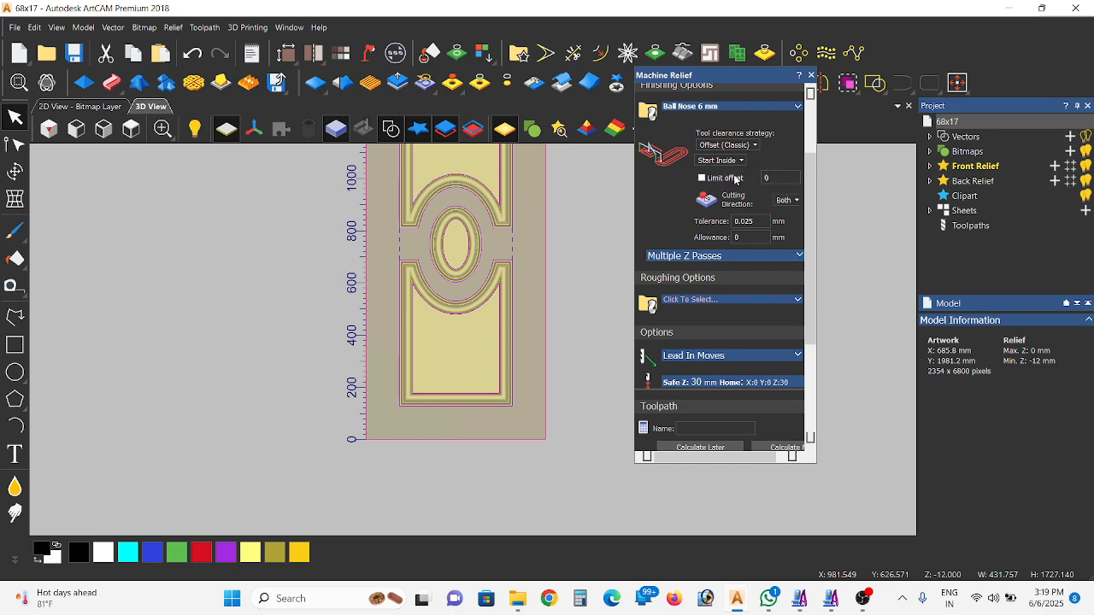
click(740, 161)
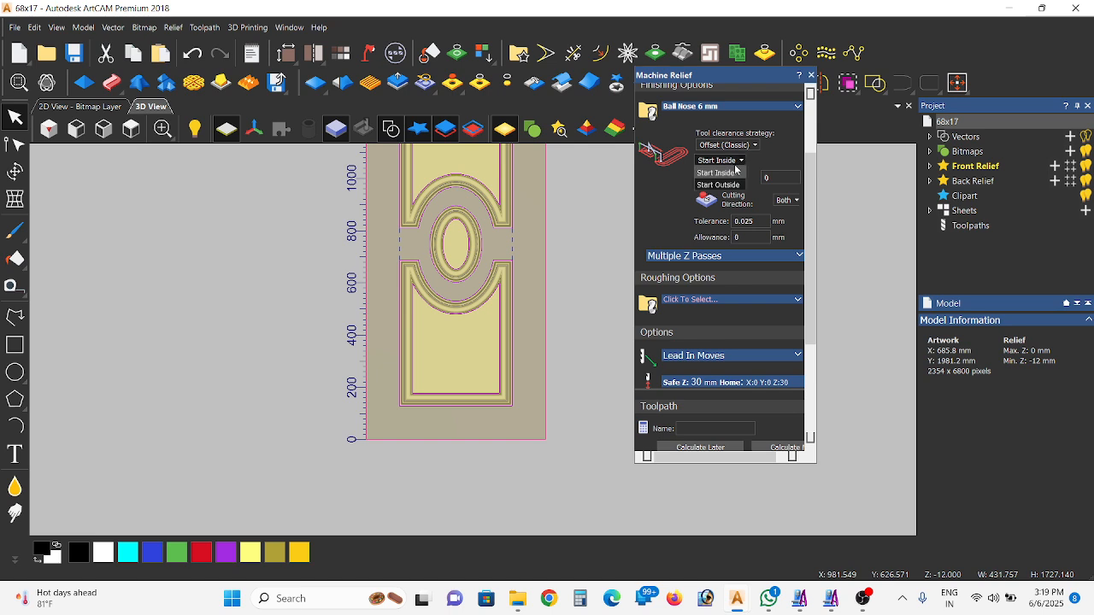
click(735, 171)
Inspect the mouldings around the central oval and review the start side options of the offset strategy
scroll(398, 222, up, 3)
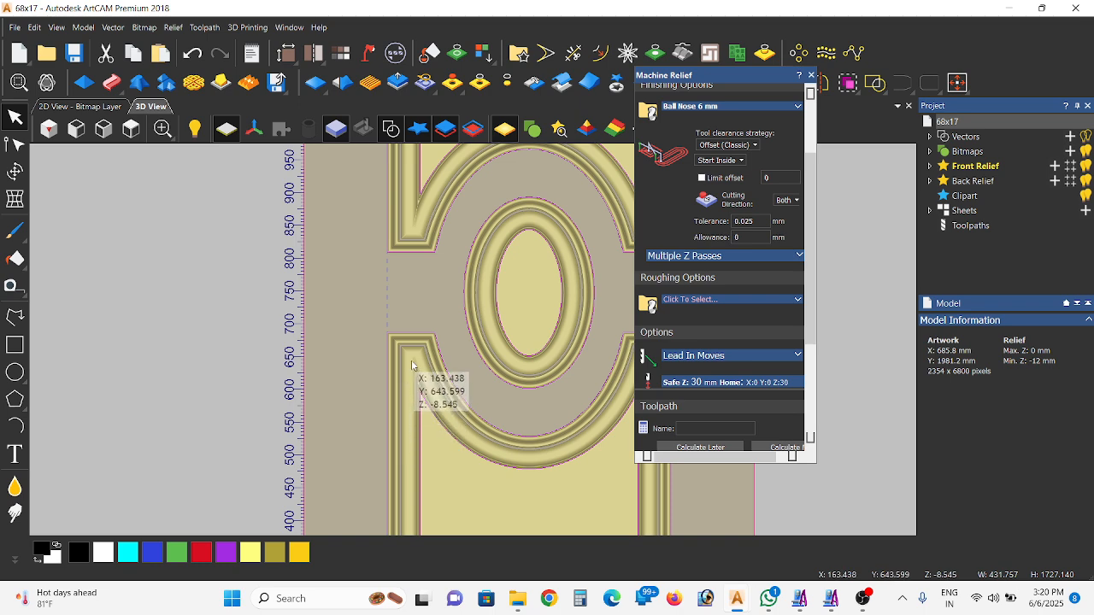
scroll(483, 410, down, 2)
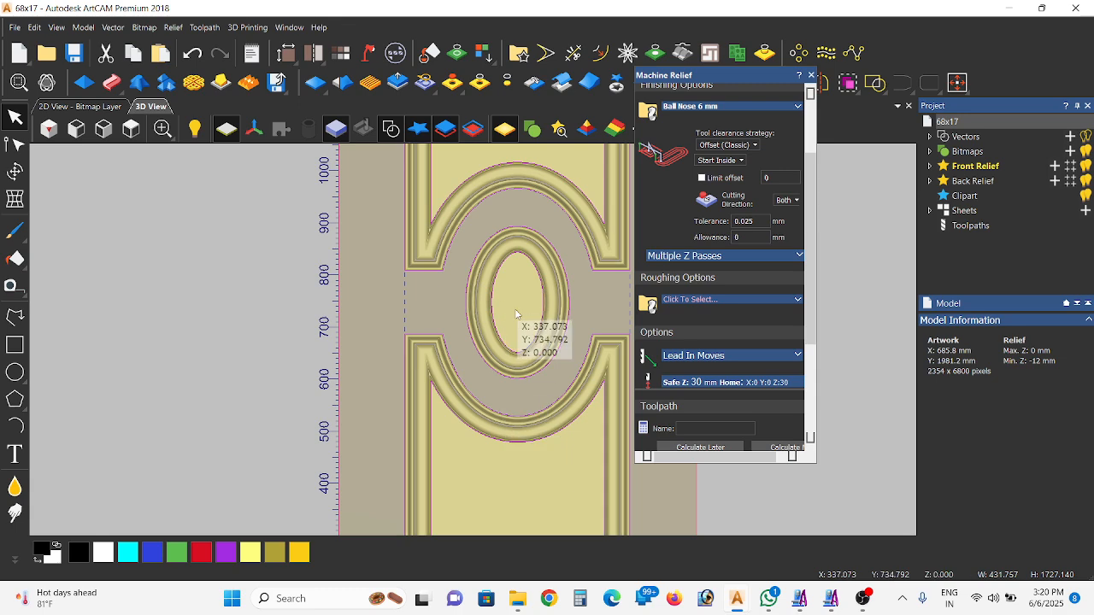
scroll(516, 314, up, 3)
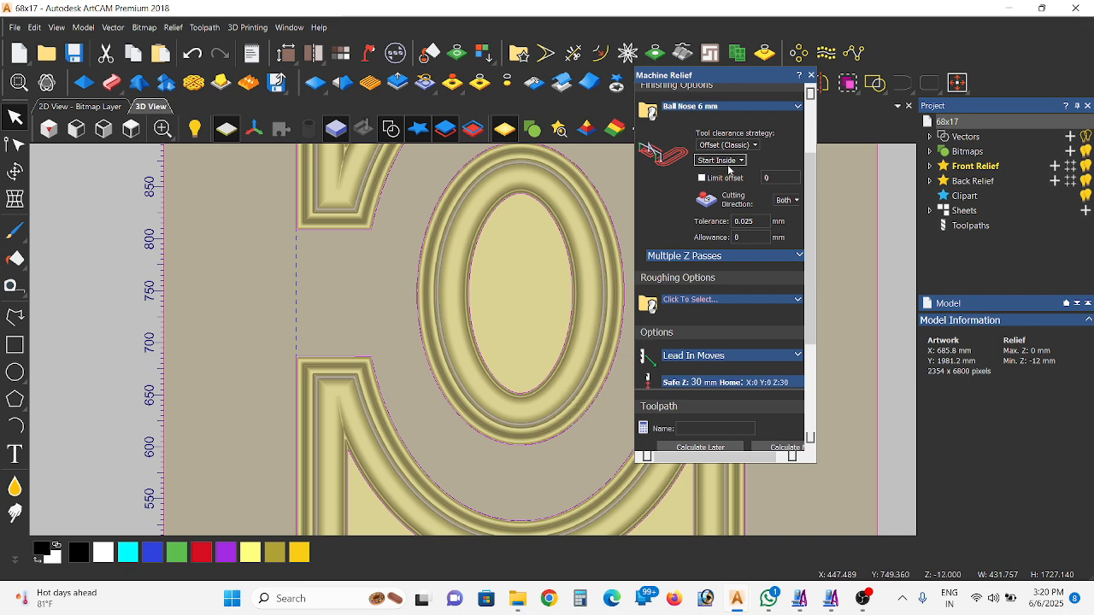
click(732, 161)
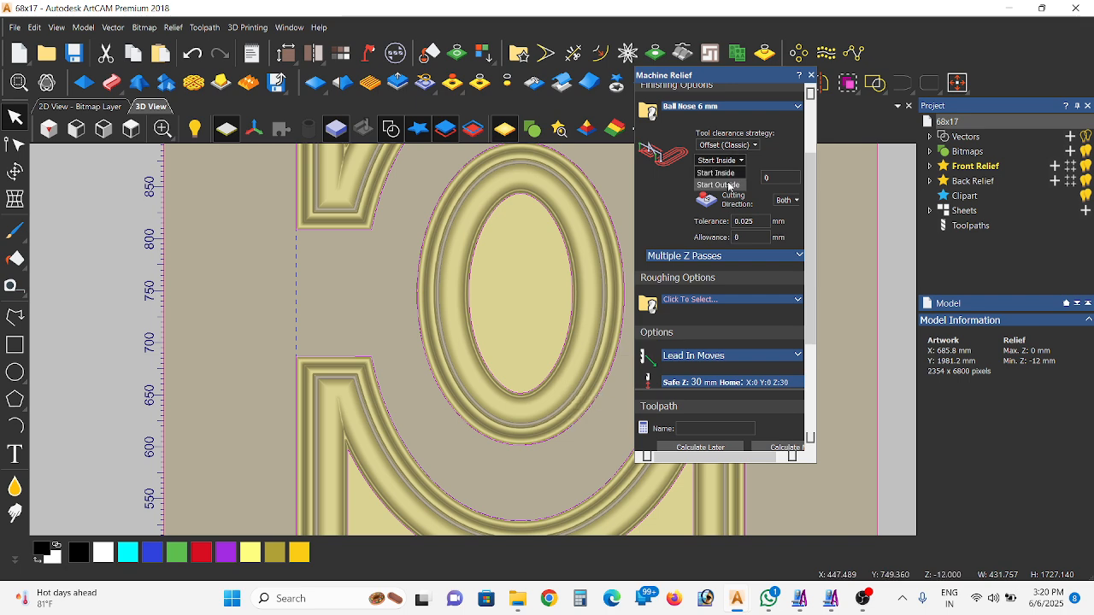
click(737, 166)
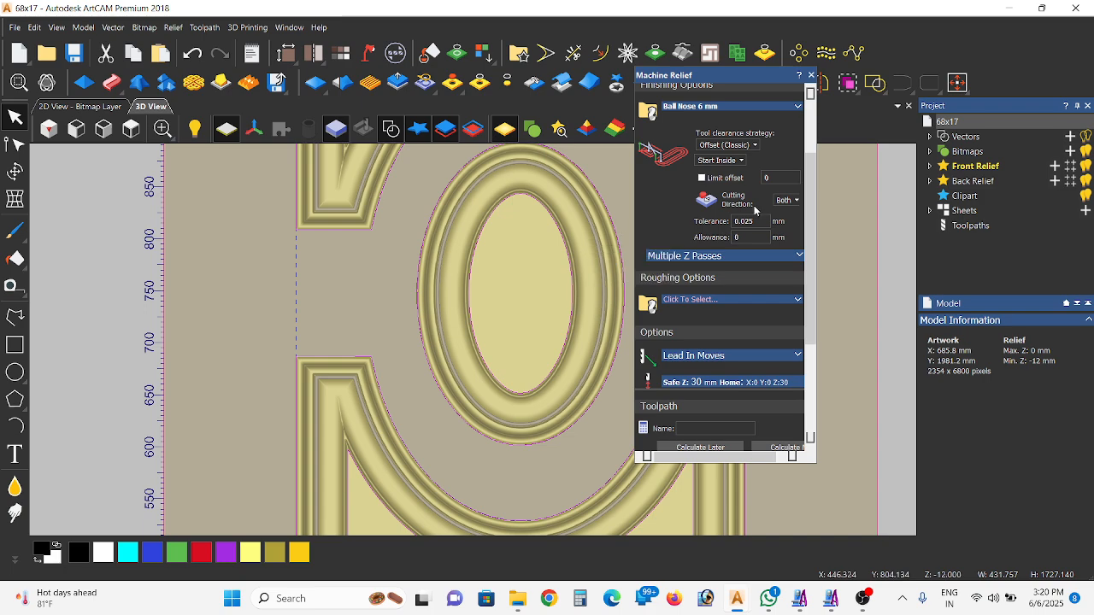
scroll(478, 302, down, 2)
scroll(478, 303, down, 1)
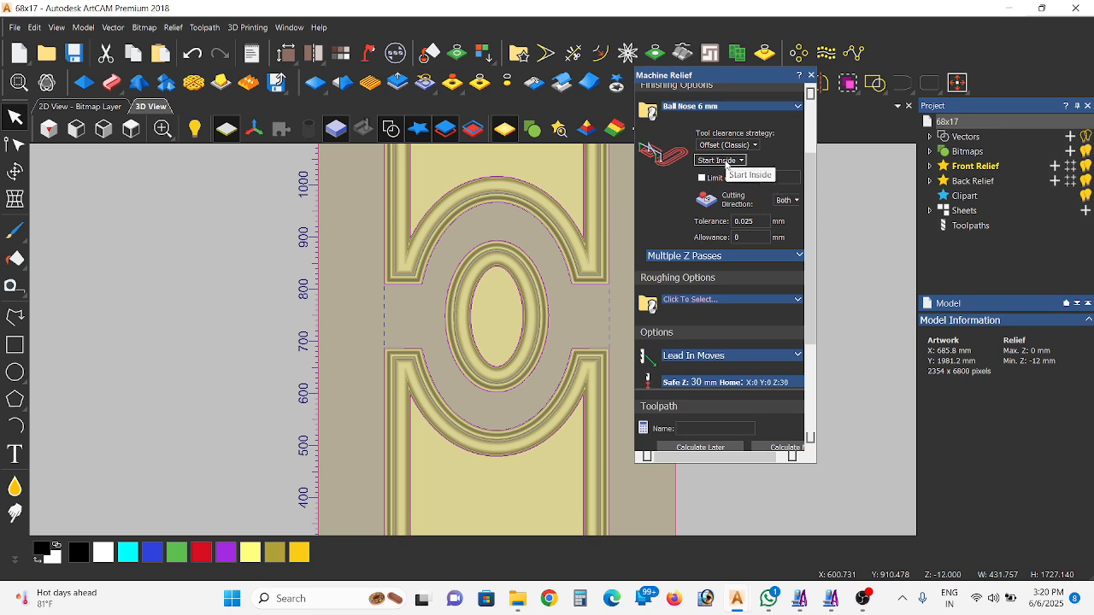
Calculate the Machine Relief toolpath for the selected panel and oval mouldings
scroll(725, 179, down, 2)
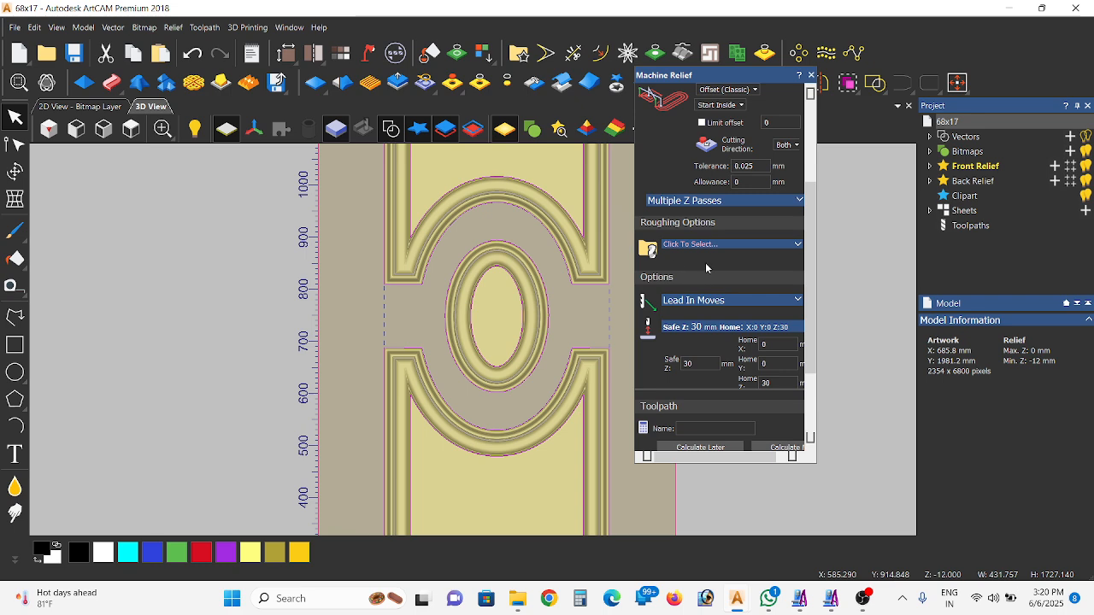
scroll(725, 226, down, 2)
scroll(769, 325, down, 2)
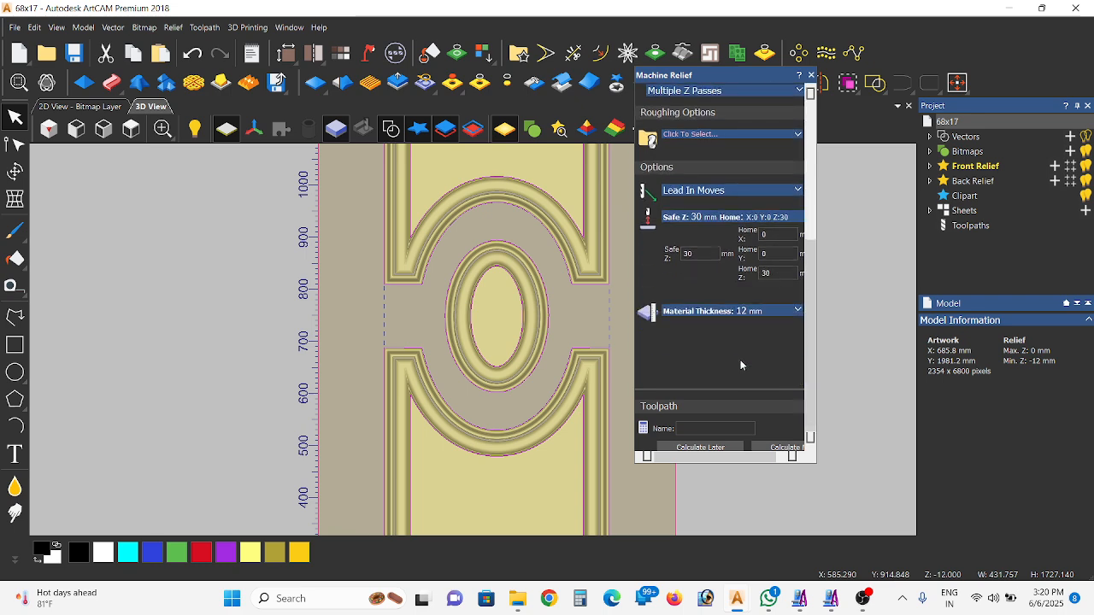
click(772, 448)
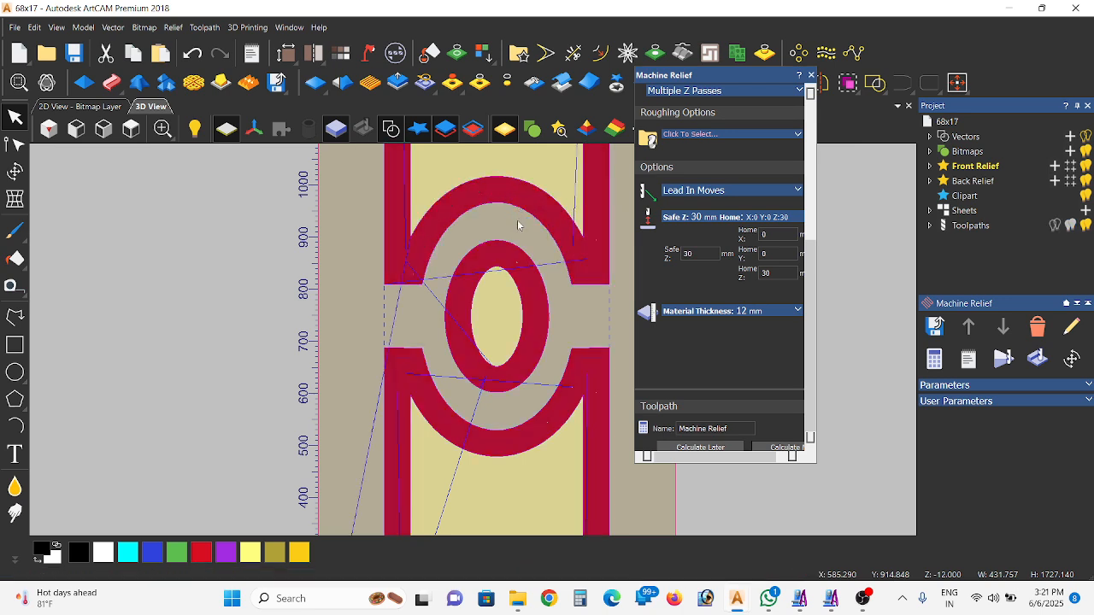
scroll(504, 322, down, 3)
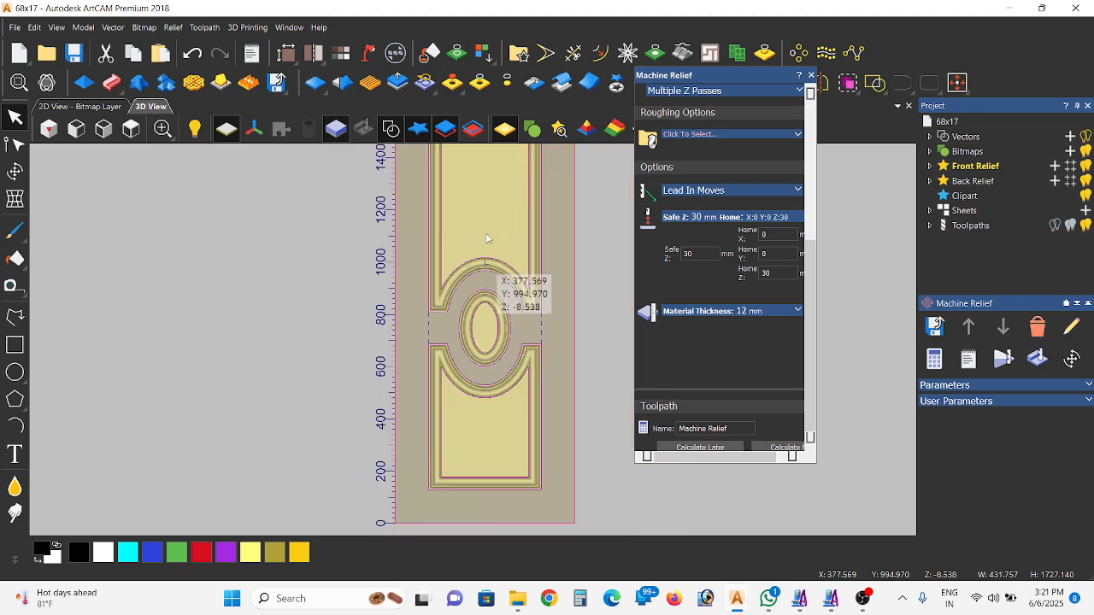
Close the Machine Relief settings and bring the whole door into view
scroll(489, 243, down, 2)
scroll(491, 231, down, 1)
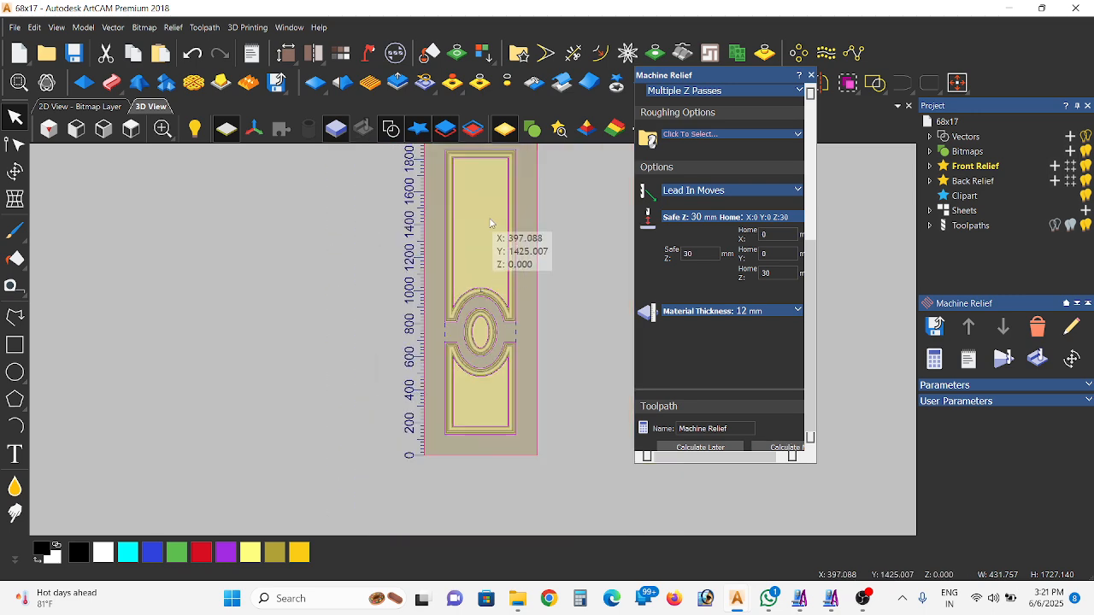
click(813, 75)
scroll(487, 200, down, 1)
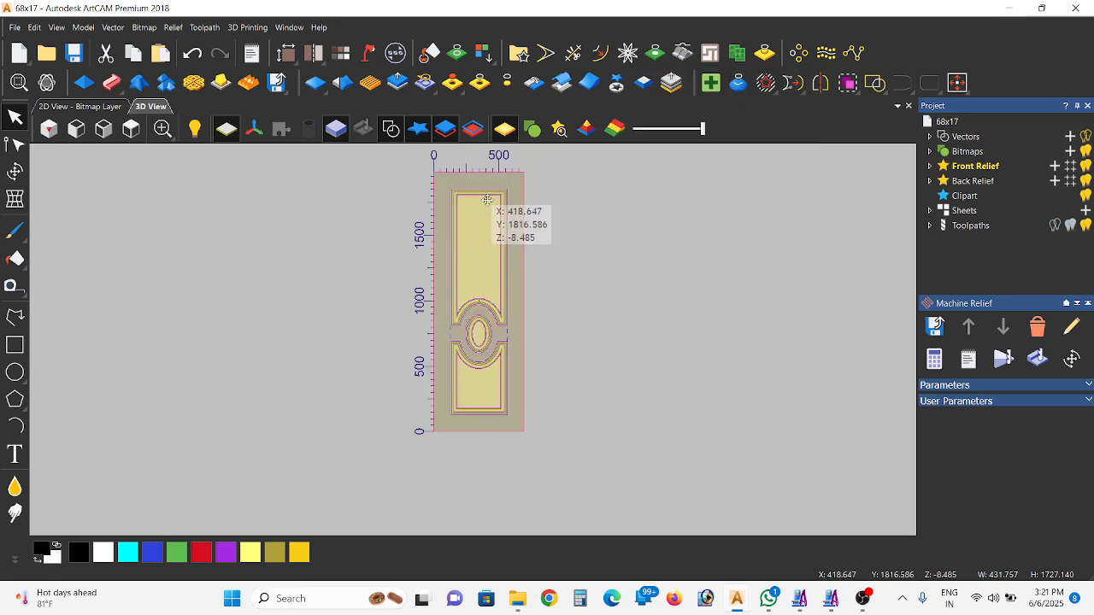
Examine the calculated toolpath passes where the upper panel's side moulding meets the arch above the oval
scroll(487, 204, up, 1)
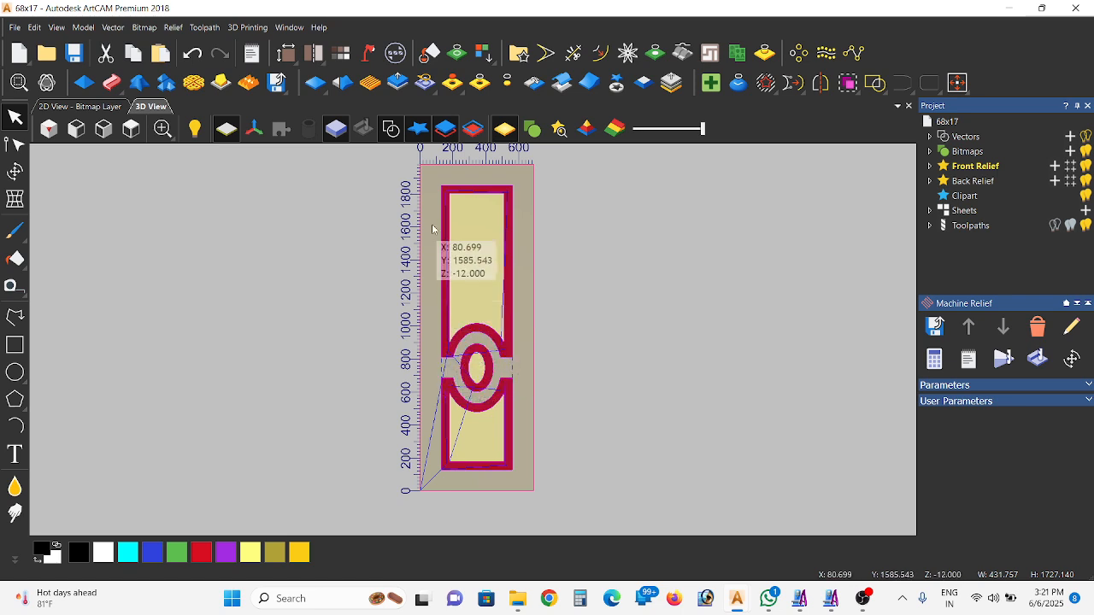
scroll(433, 355, up, 2)
scroll(462, 334, up, 2)
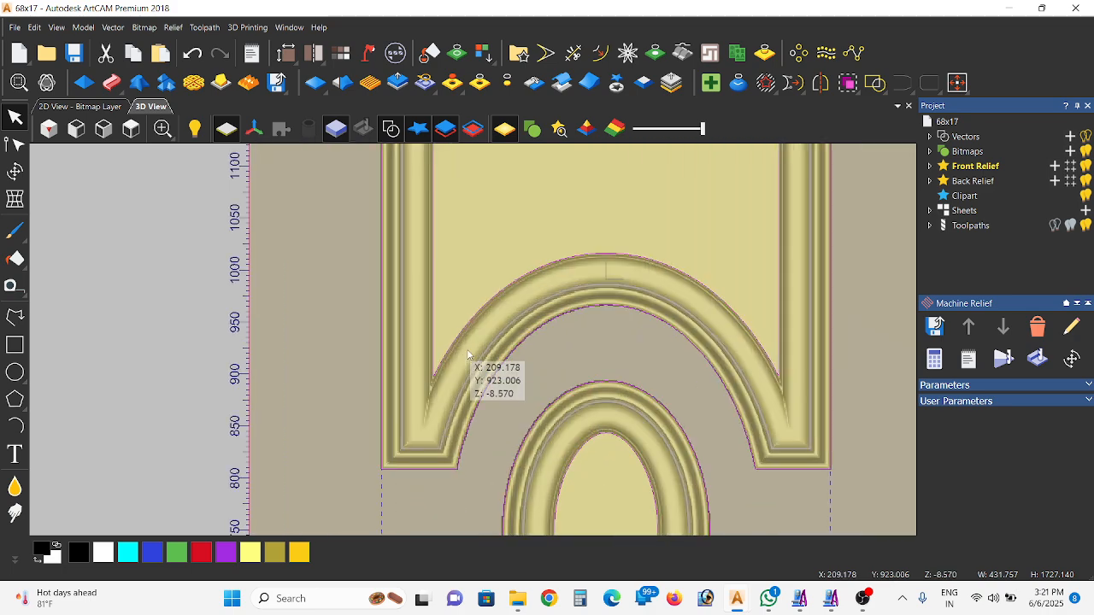
scroll(427, 390, up, 2)
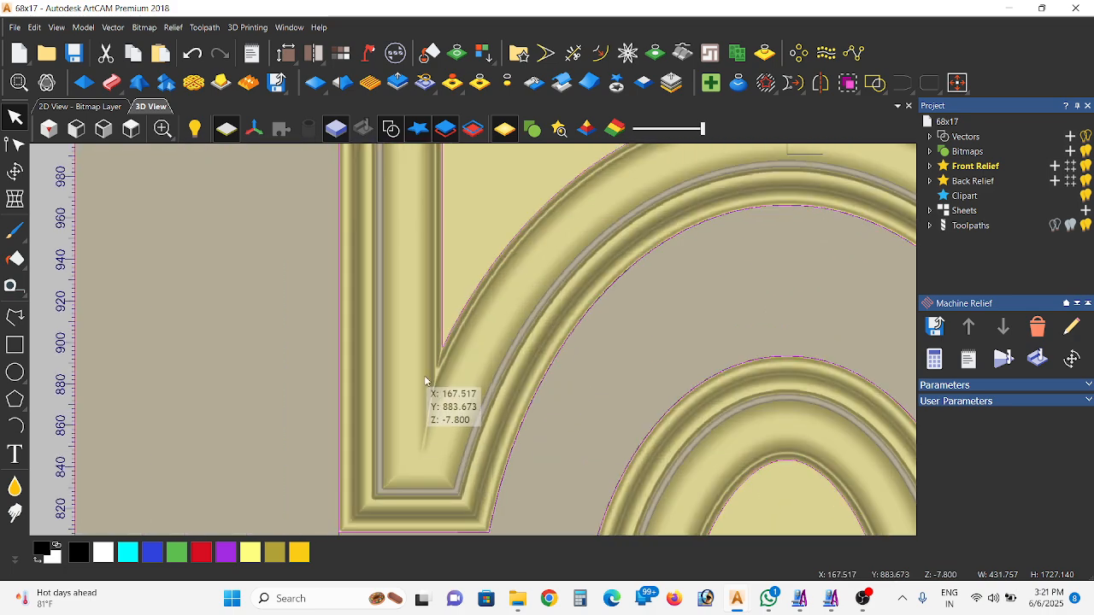
scroll(455, 411, up, 1)
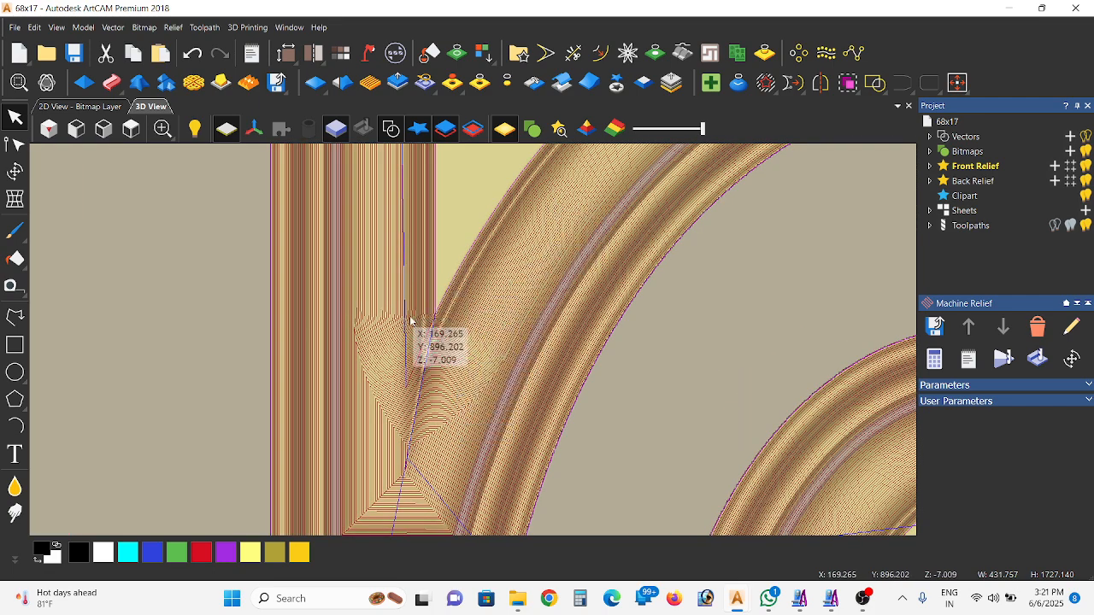
scroll(349, 378, down, 2)
scroll(554, 346, up, 2)
scroll(547, 347, up, 2)
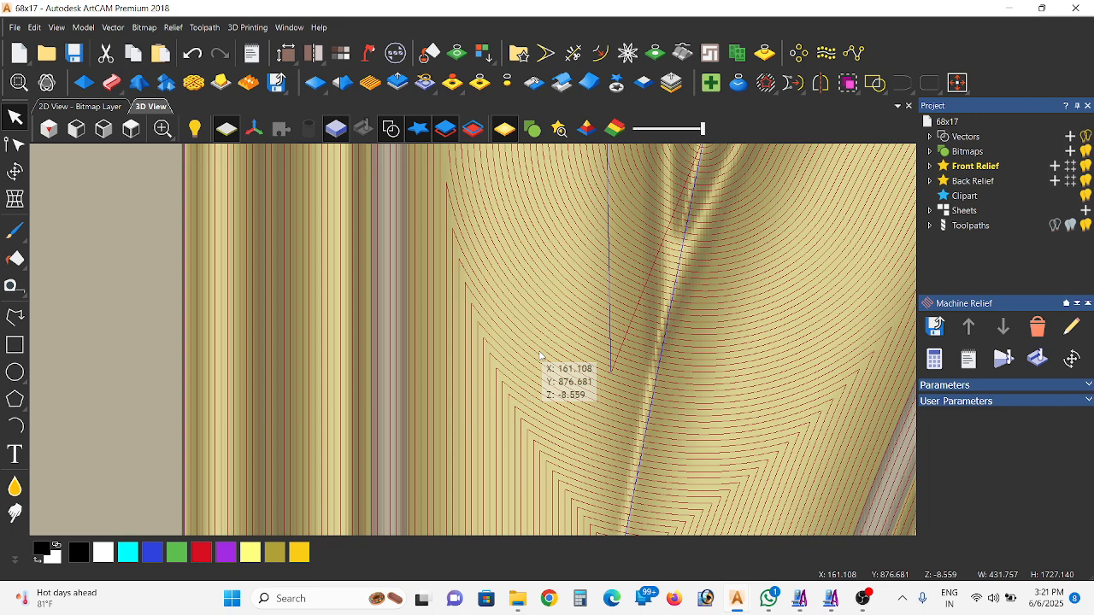
scroll(491, 326, down, 3)
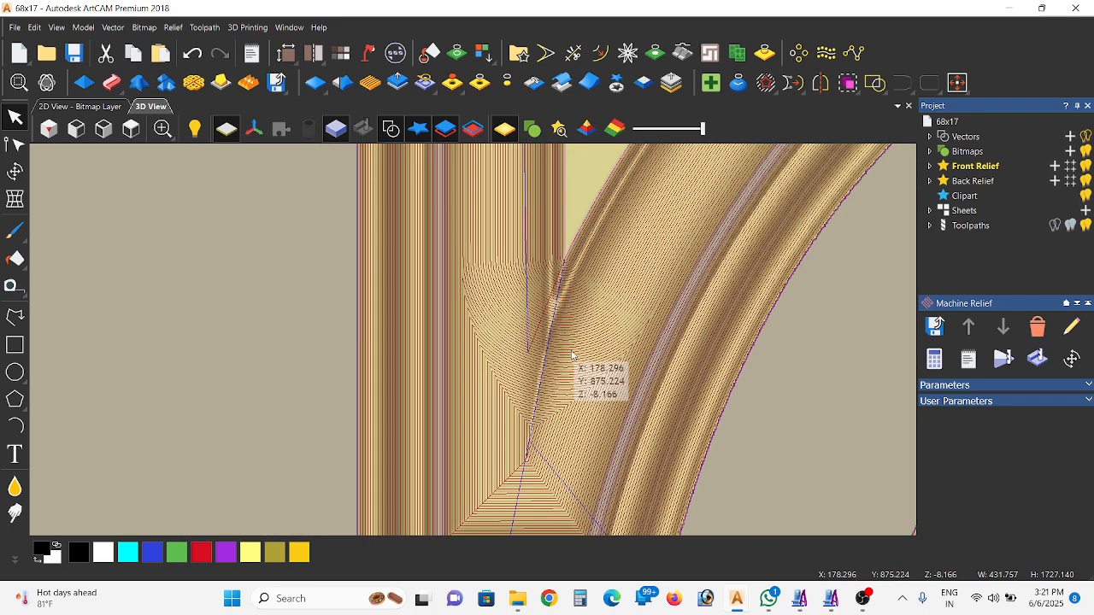
scroll(494, 368, down, 3)
scroll(500, 364, down, 4)
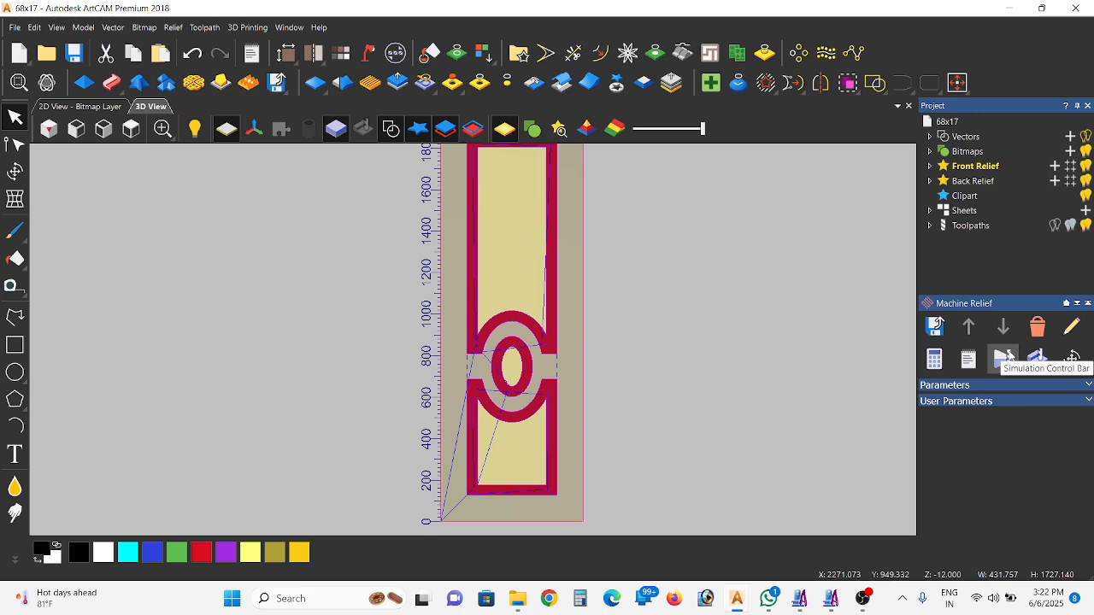
Set up a Fast toolpath simulation of the whole model from 0.0 to -12.0 mm and play it at normal speed
click(1005, 357)
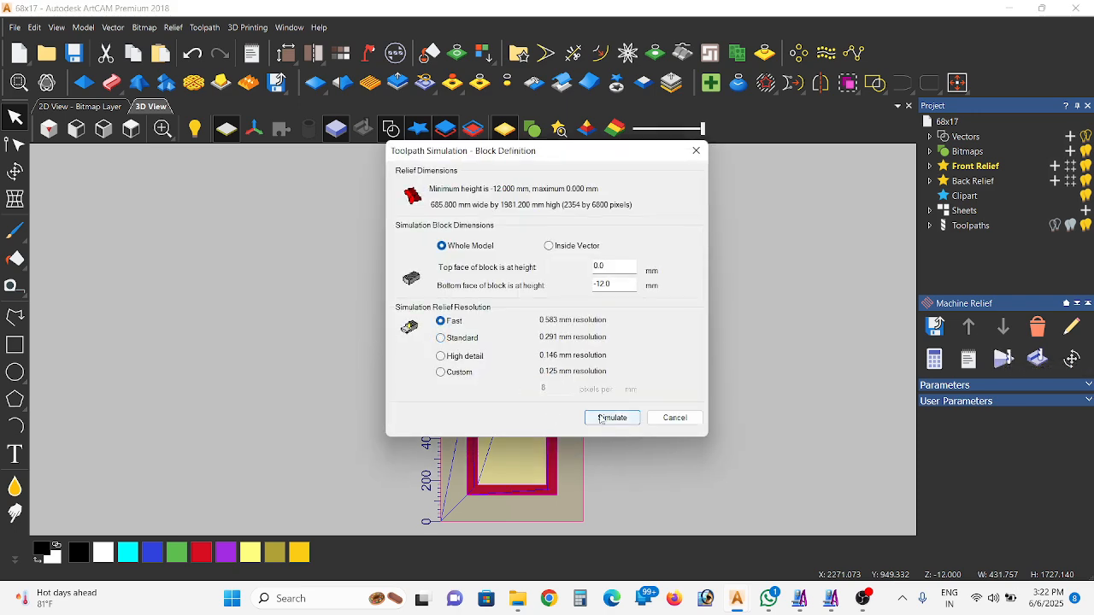
click(608, 418)
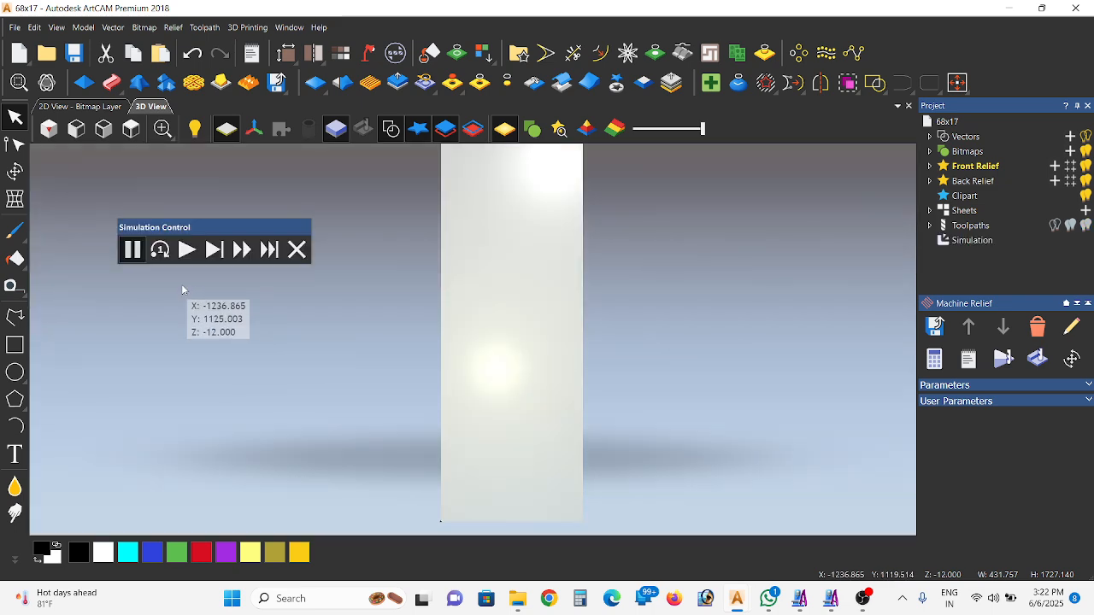
click(183, 251)
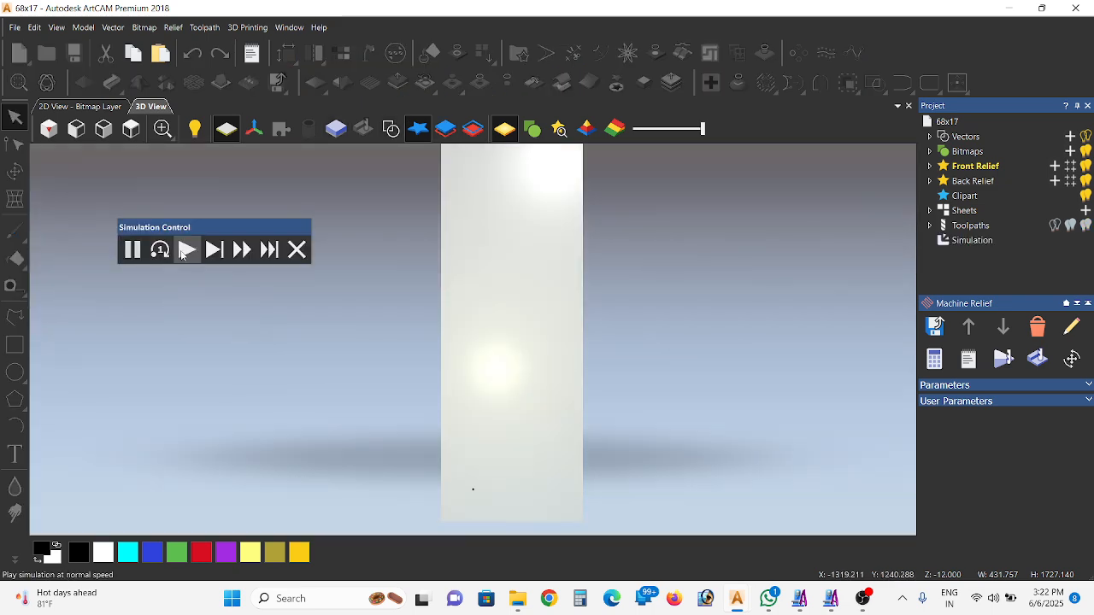
scroll(494, 499, up, 5)
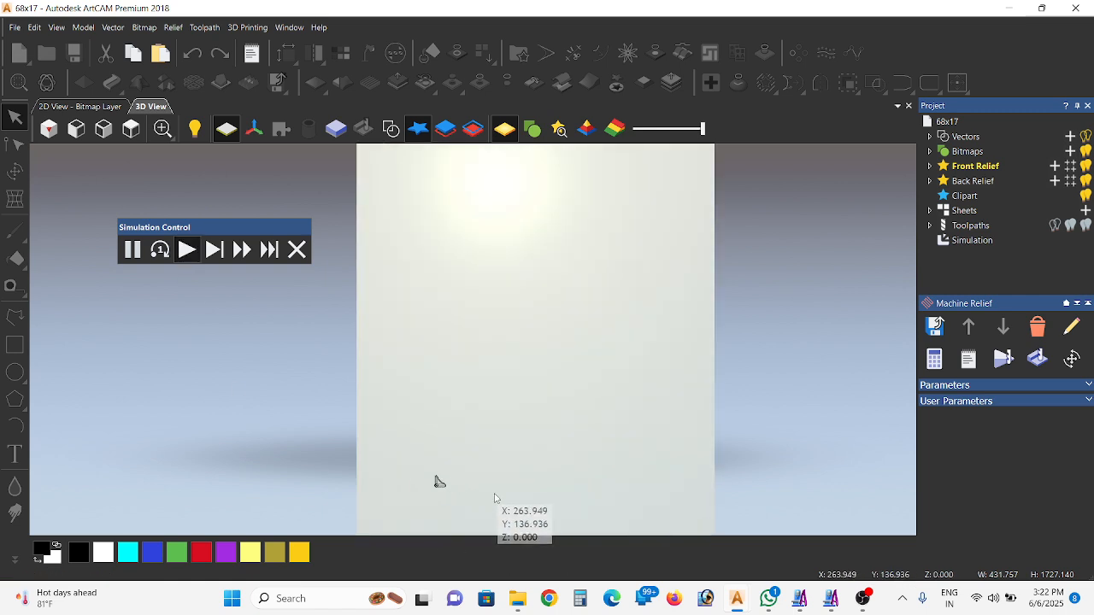
scroll(553, 459, down, 3)
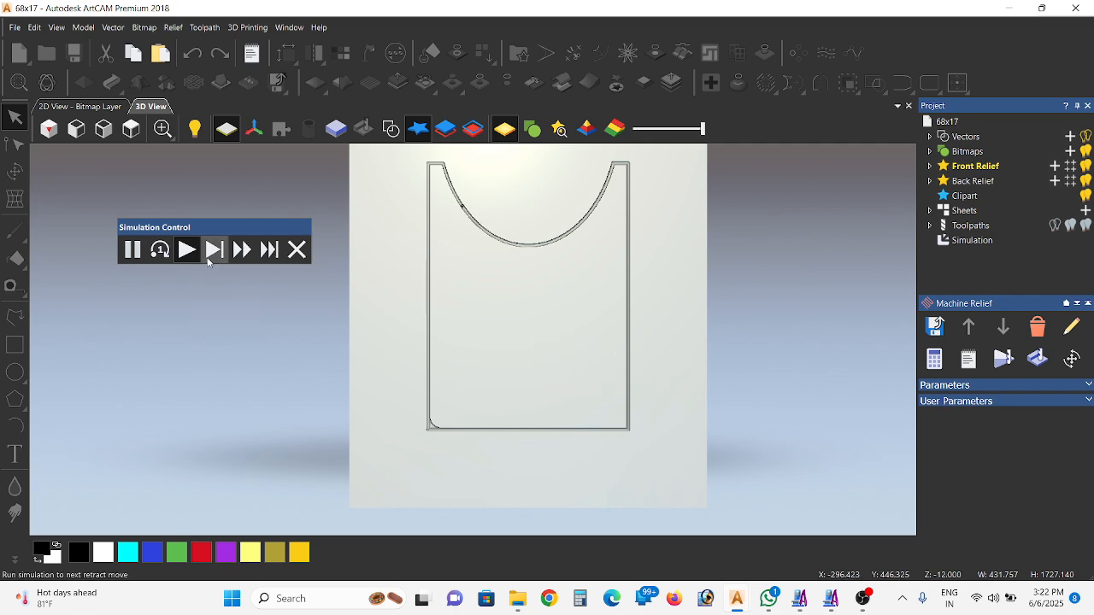
Run the simulation at fast speed through the lower panel's mouldings, check their junction, and close the simulation control
click(245, 249)
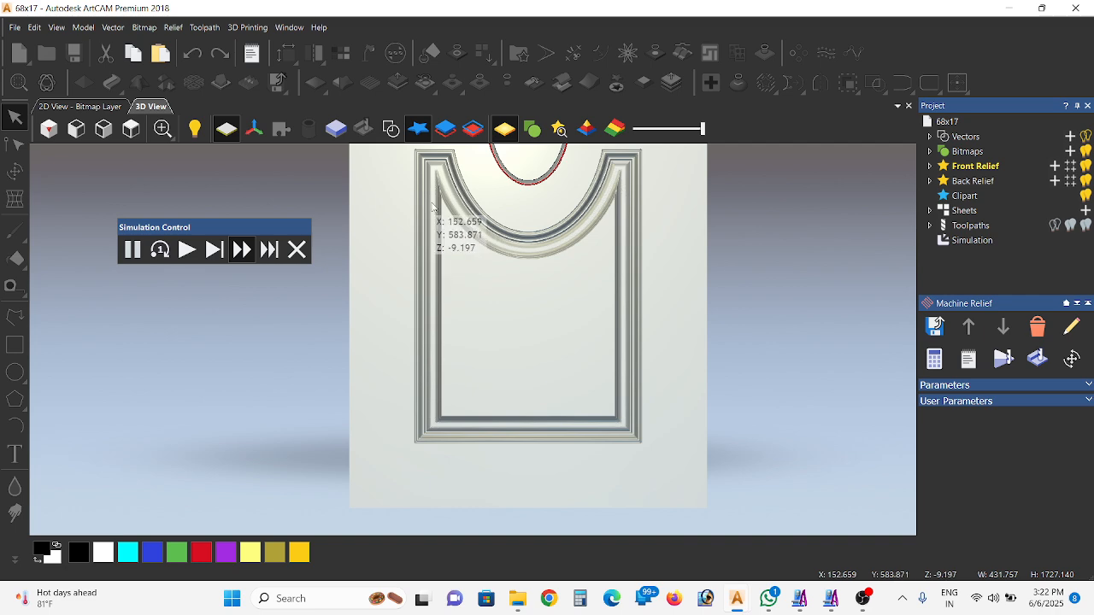
scroll(430, 175, up, 2)
scroll(430, 175, up, 3)
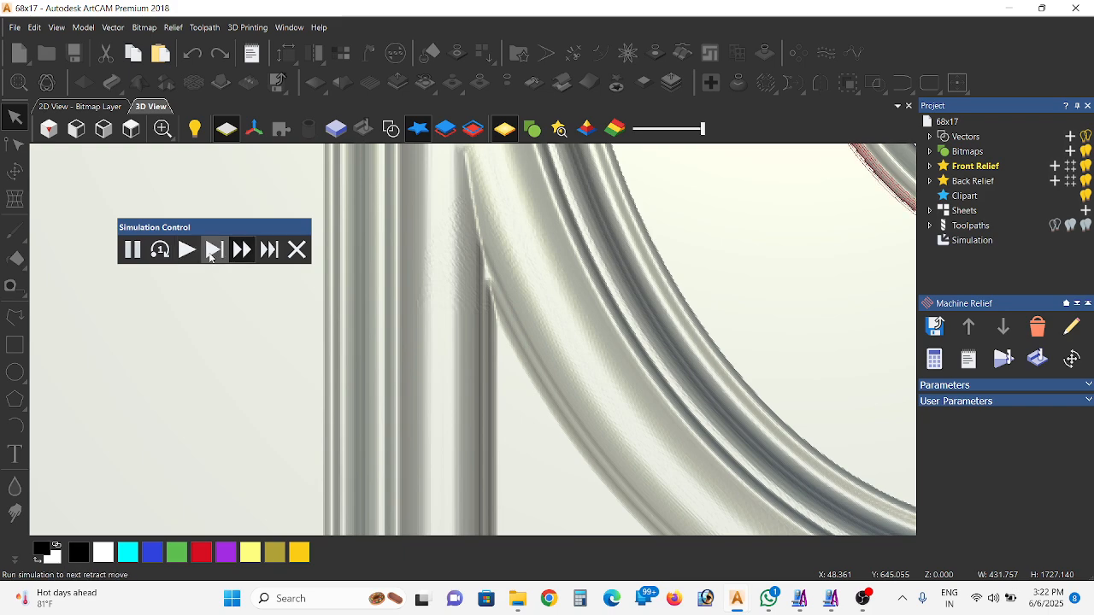
click(293, 249)
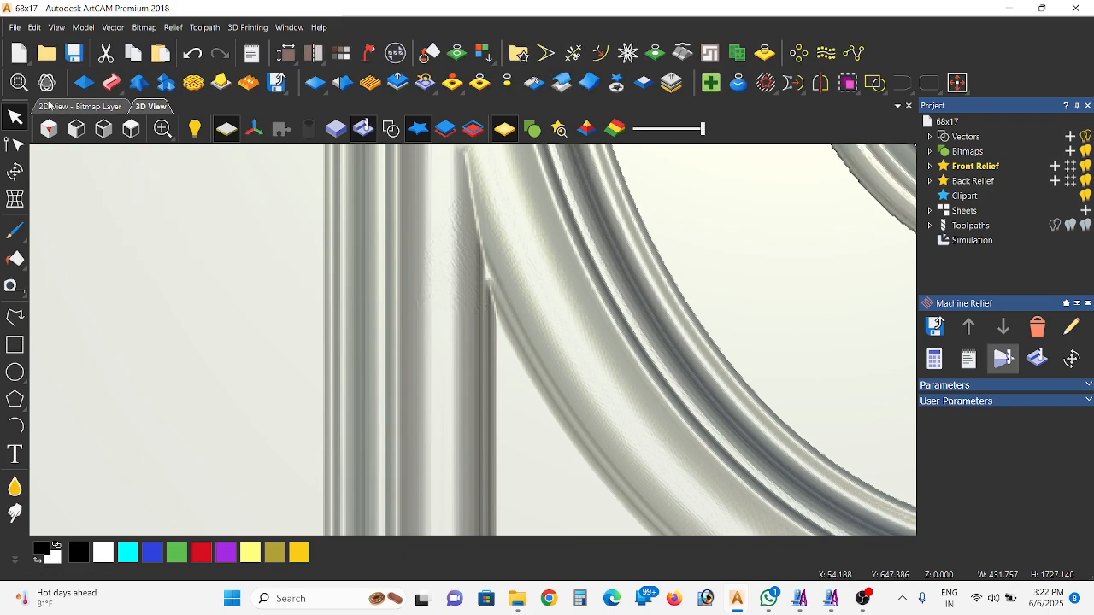
Inspect the simulated lower panel mouldings from several angles, including the arch junction and the mitred corner
drag(156, 289, 942, 475)
scroll(647, 323, up, 3)
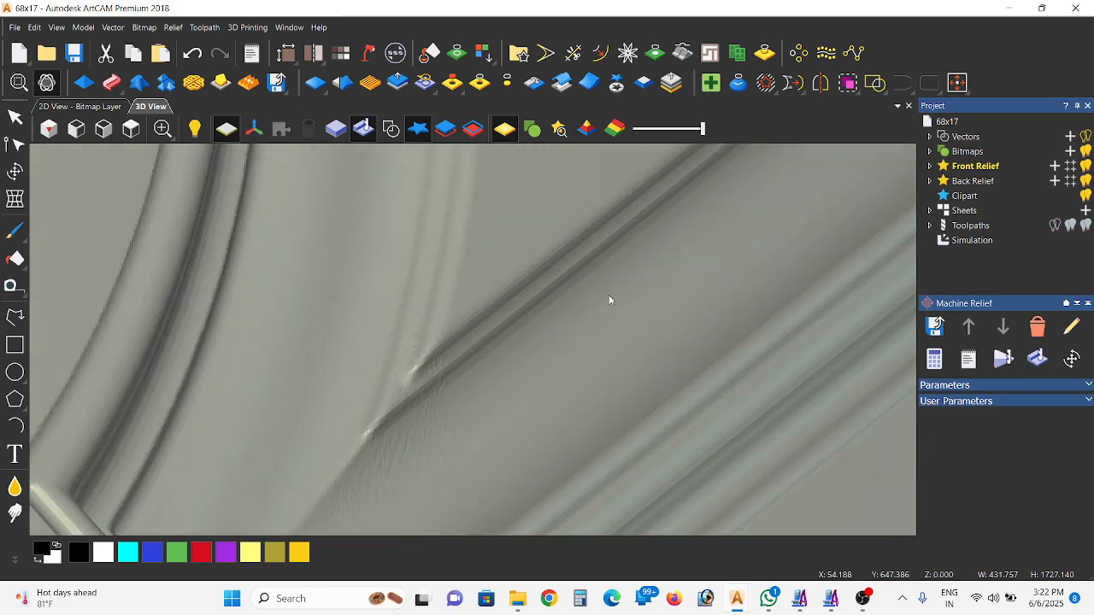
drag(609, 295, 581, 283)
scroll(579, 277, down, 3)
scroll(495, 194, up, 4)
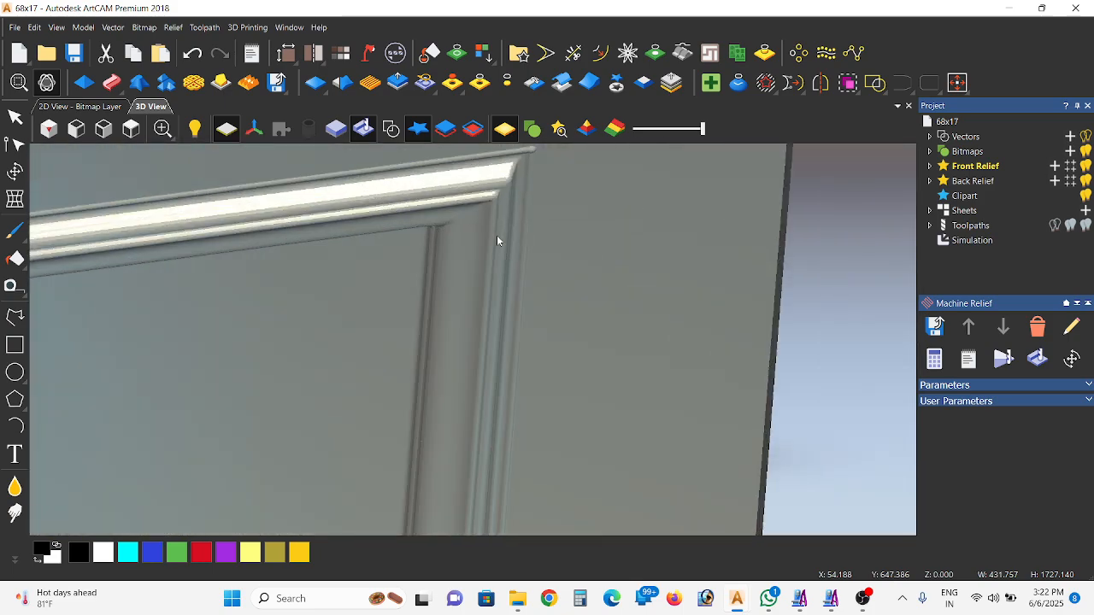
mouse_move(497, 236)
mouse_down()
mouse_move(573, 321)
mouse_move(518, 234)
mouse_up()
scroll(518, 234, down, 3)
scroll(474, 293, up, 4)
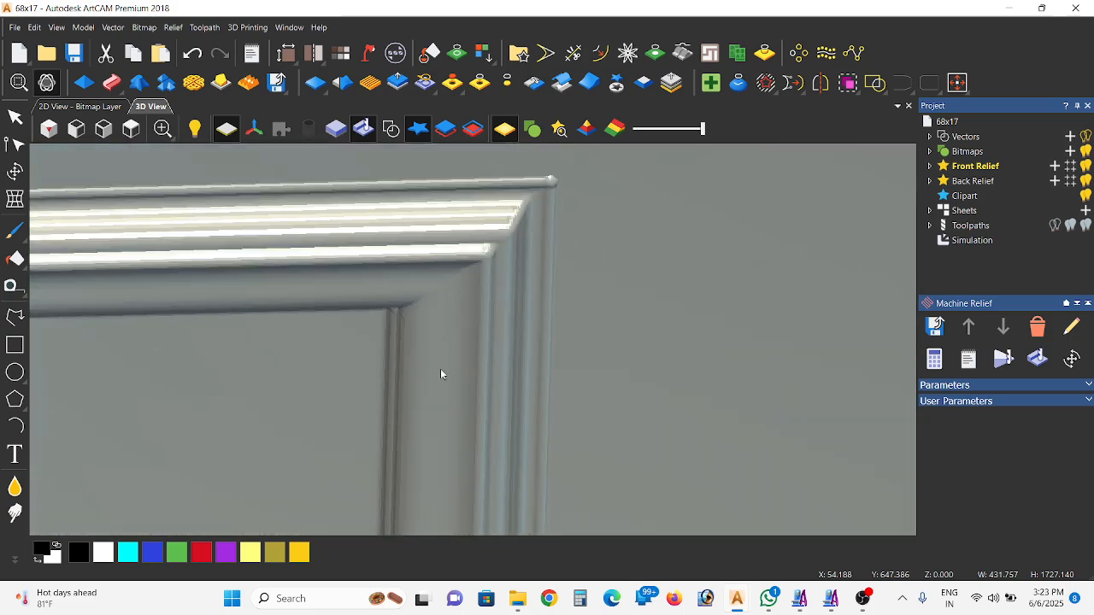
drag(440, 368, 129, 320)
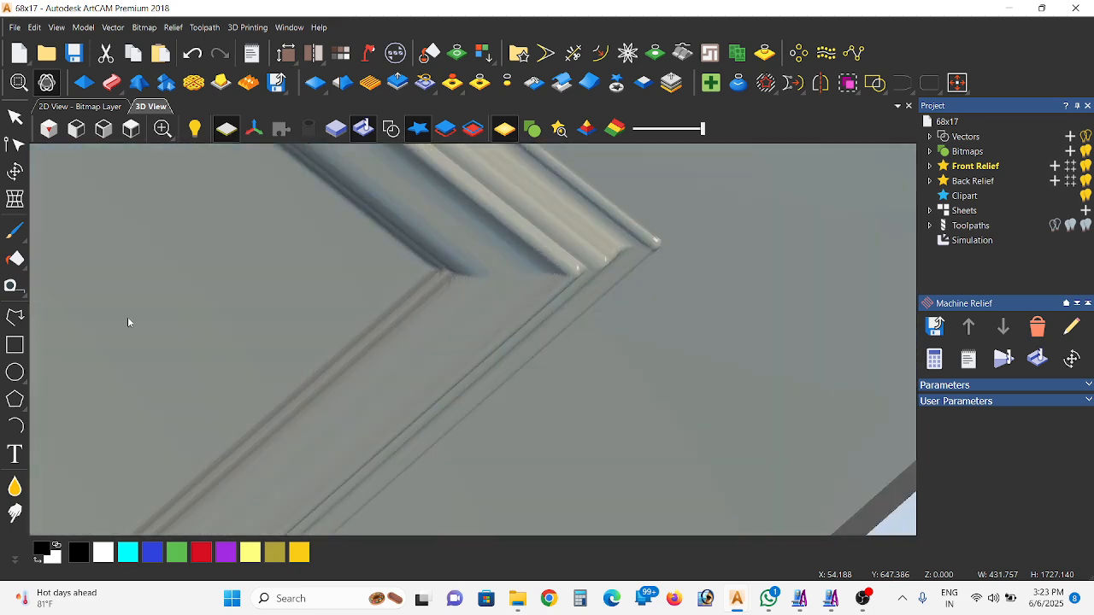
Simulate the complete Machine Relief toolpath on the door, viewed from above
click(131, 128)
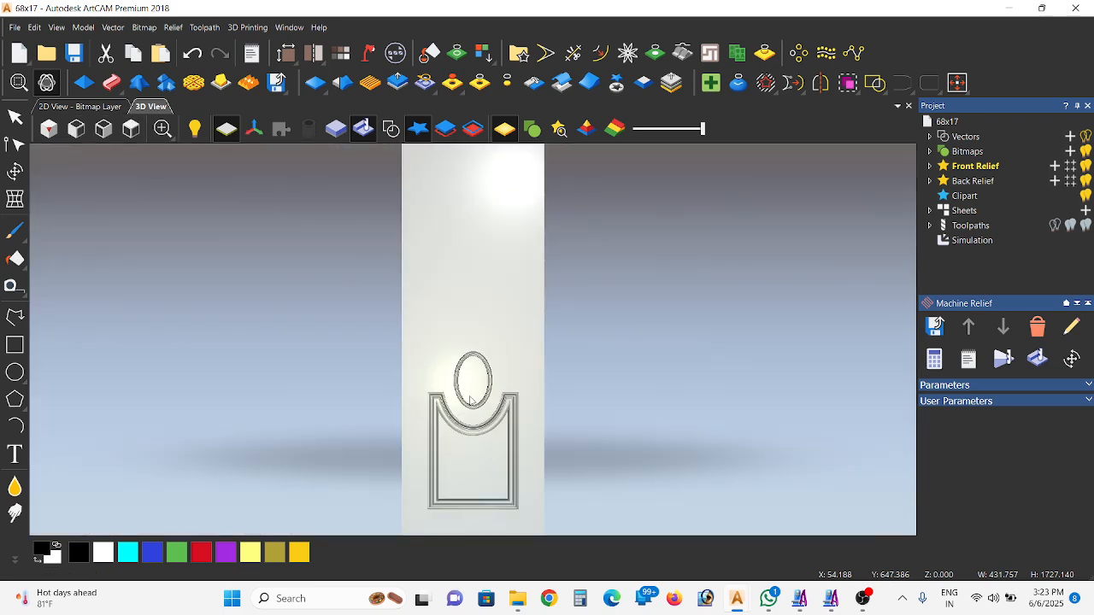
click(1037, 359)
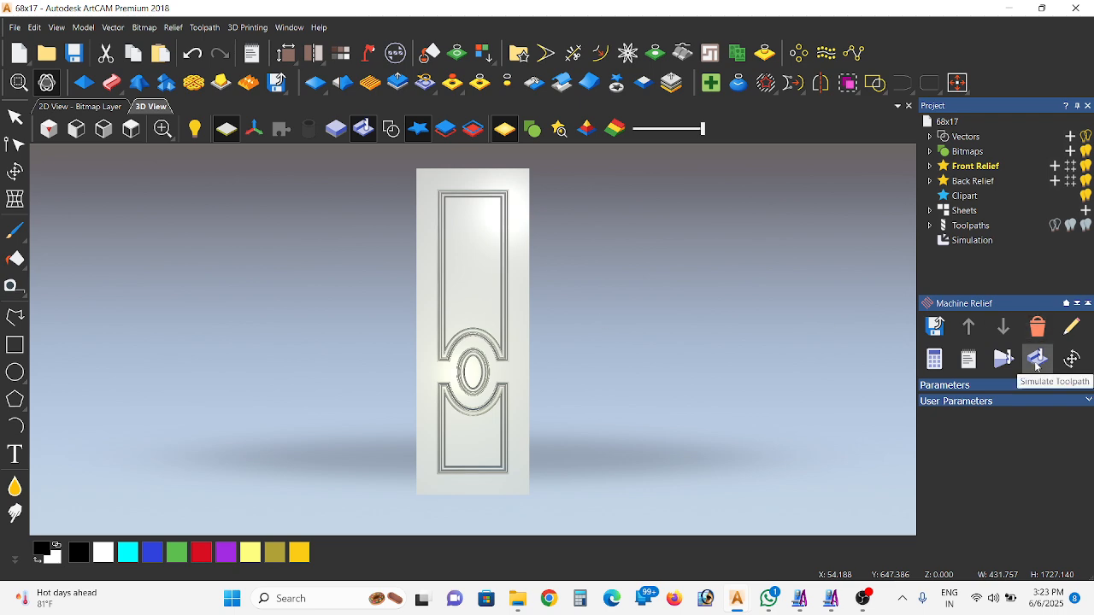
scroll(489, 382, up, 8)
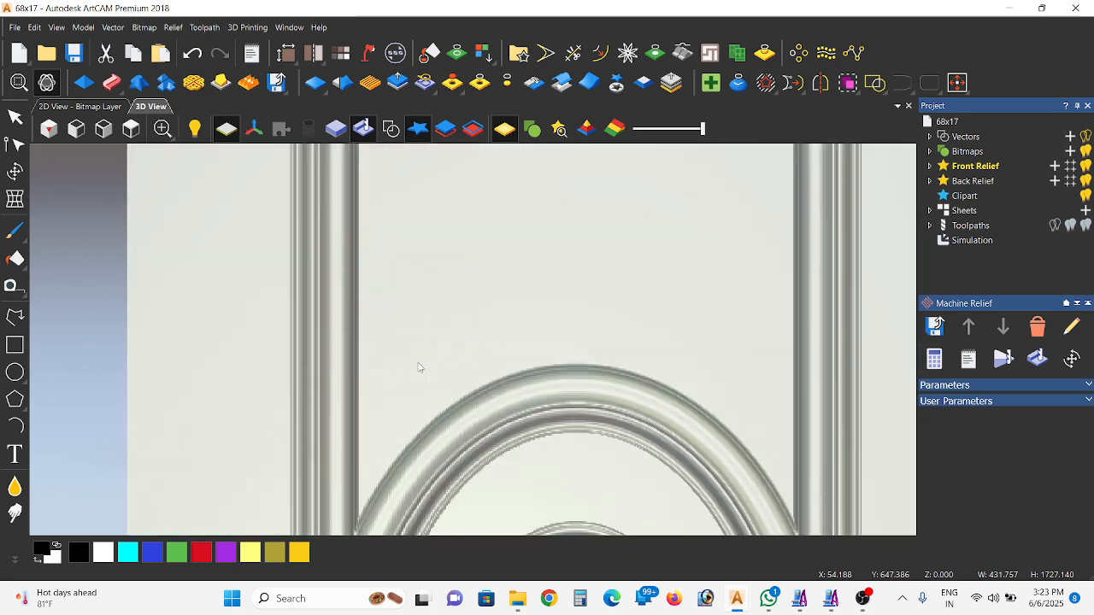
Inspect the fully simulated door in an isometric view, focusing on the mouldings around the central oval
click(50, 128)
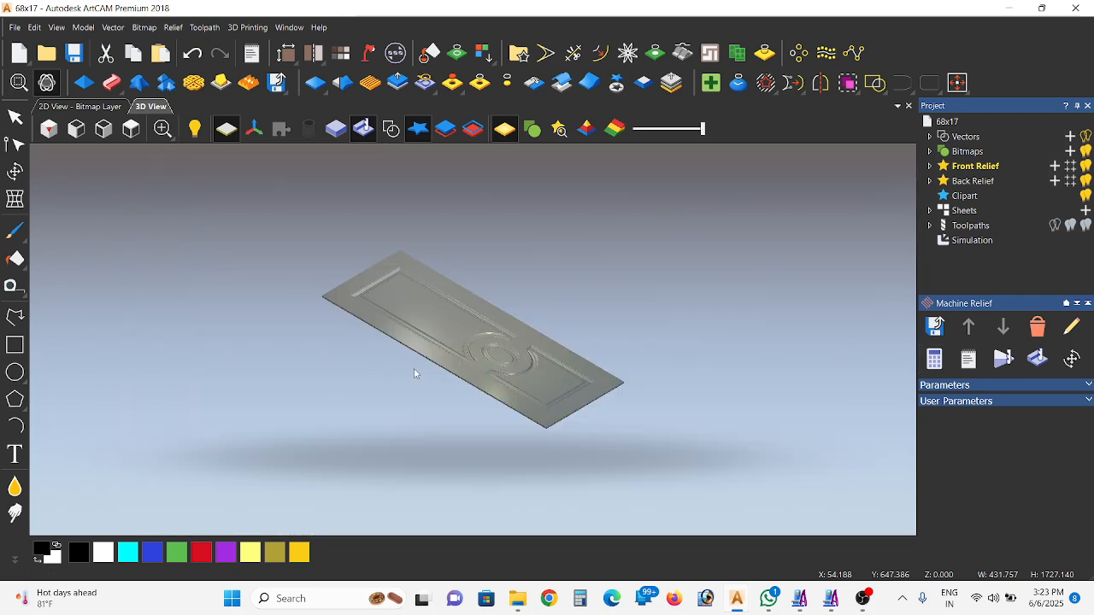
scroll(523, 340, up, 3)
scroll(483, 304, up, 10)
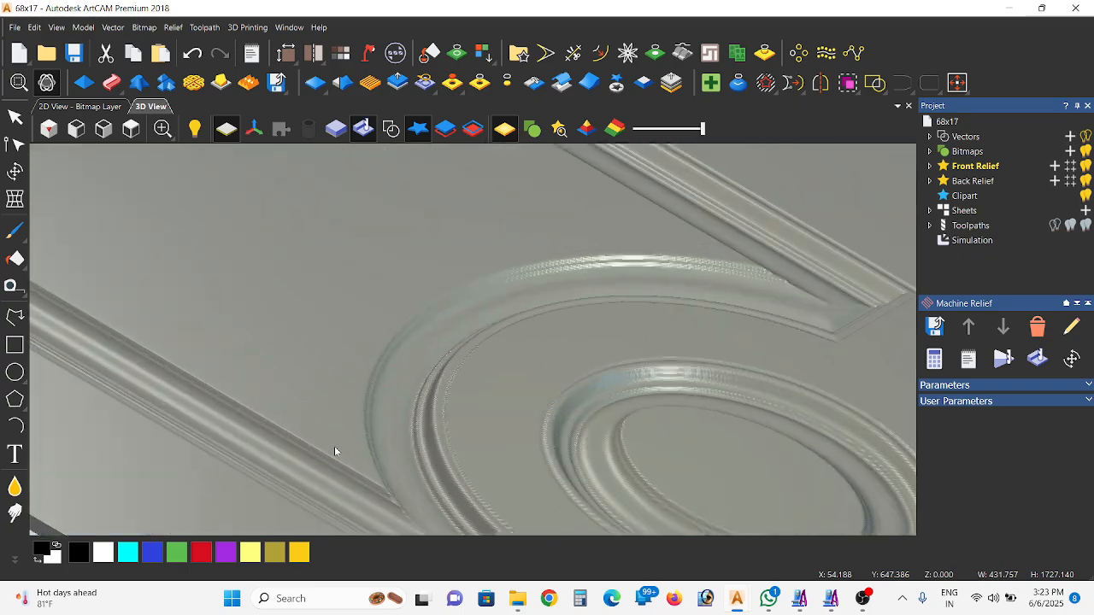
drag(625, 518, 479, 546)
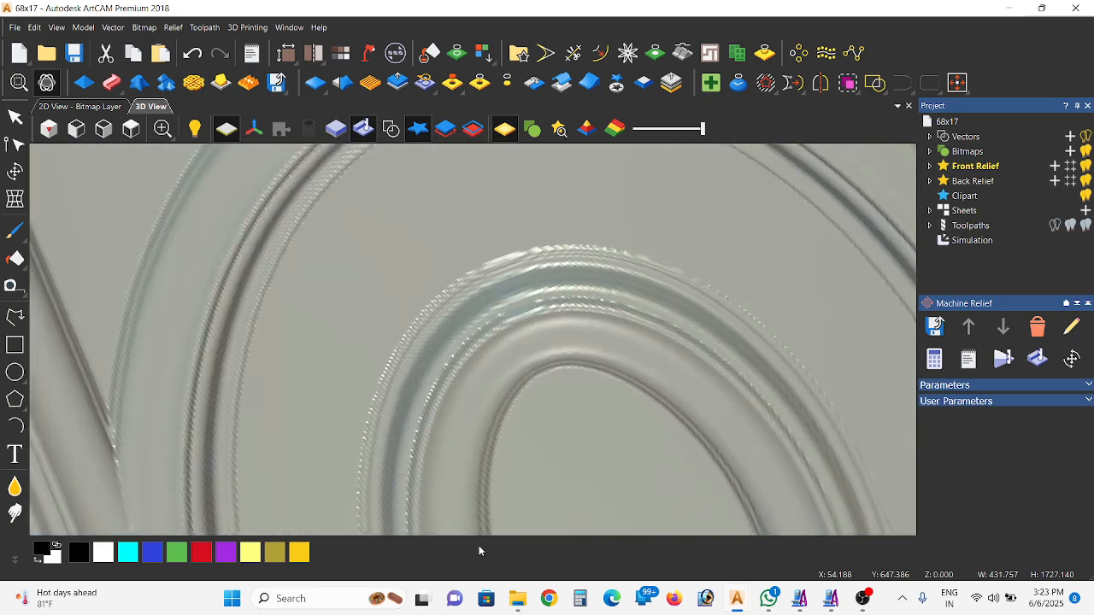
scroll(473, 471, down, 5)
scroll(631, 457, up, 4)
drag(639, 462, 754, 415)
scroll(365, 296, down, 5)
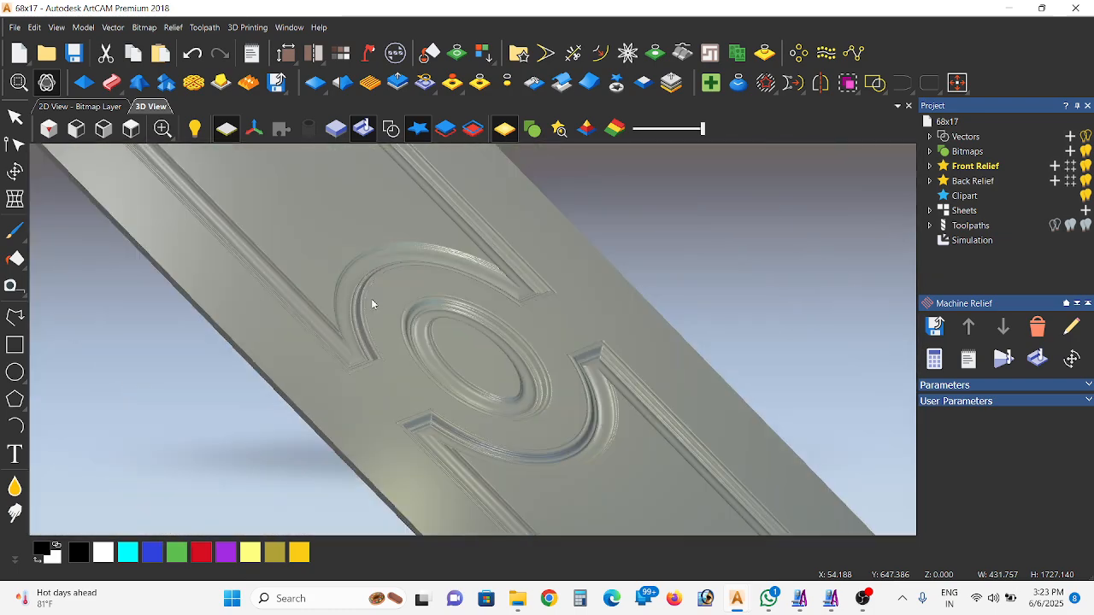
Review the save settings for the Ball Nose 6 mm Finishing toolpath in G-Code (mm) (*.tap) format and leave without saving
click(938, 328)
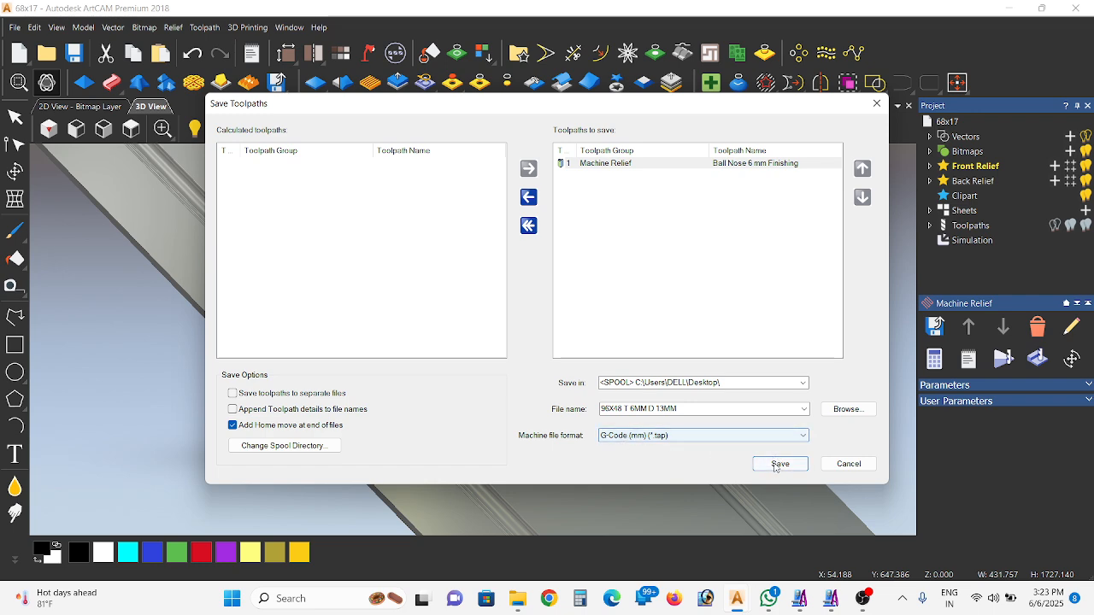
click(840, 469)
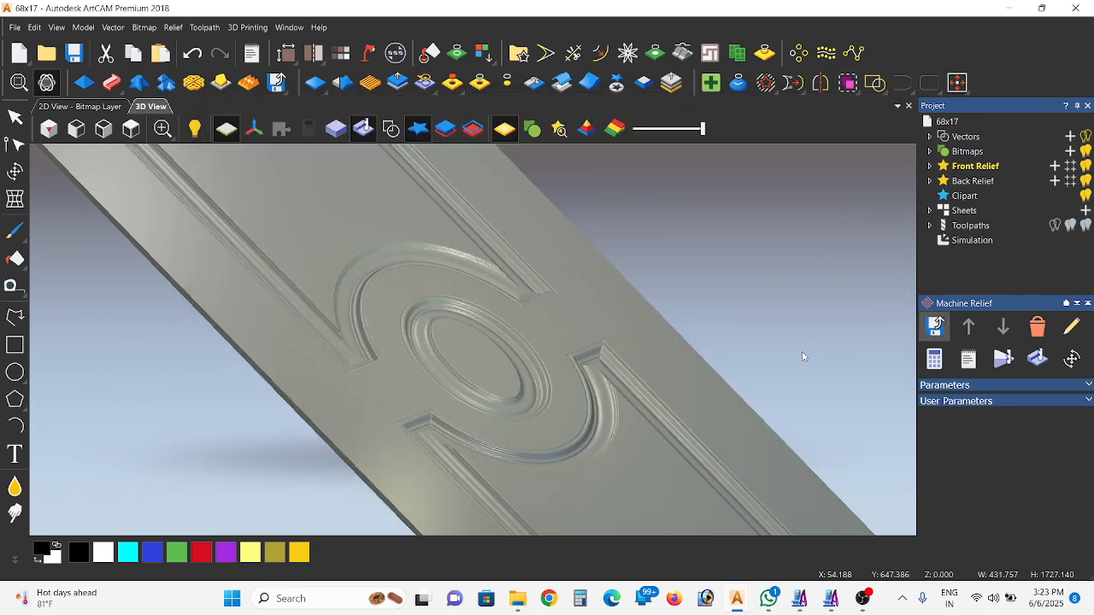
scroll(508, 285, down, 4)
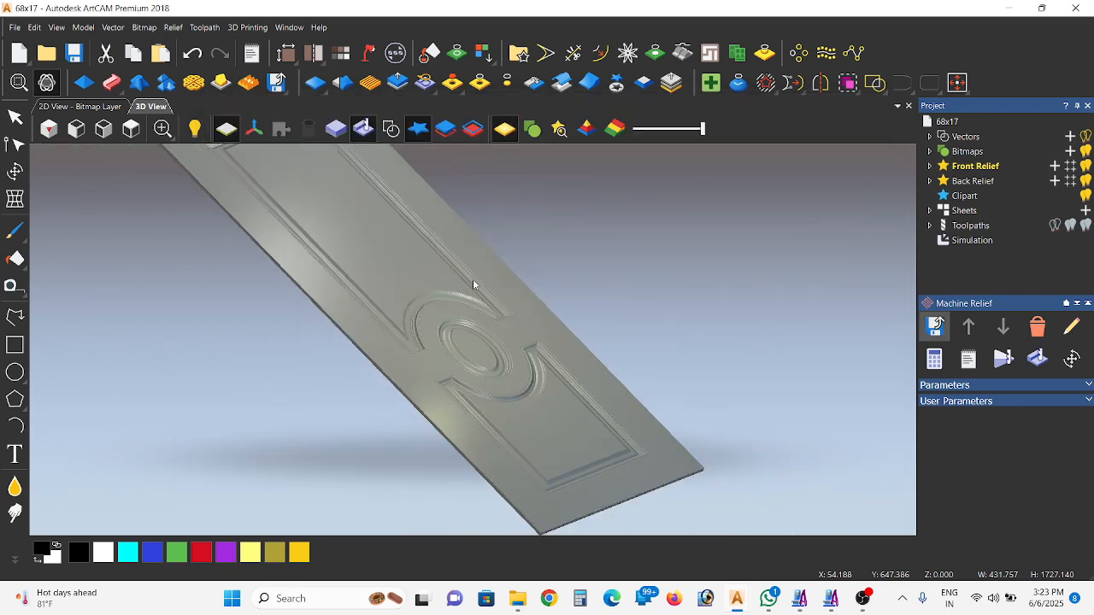
scroll(472, 278, down, 4)
scroll(432, 230, up, 5)
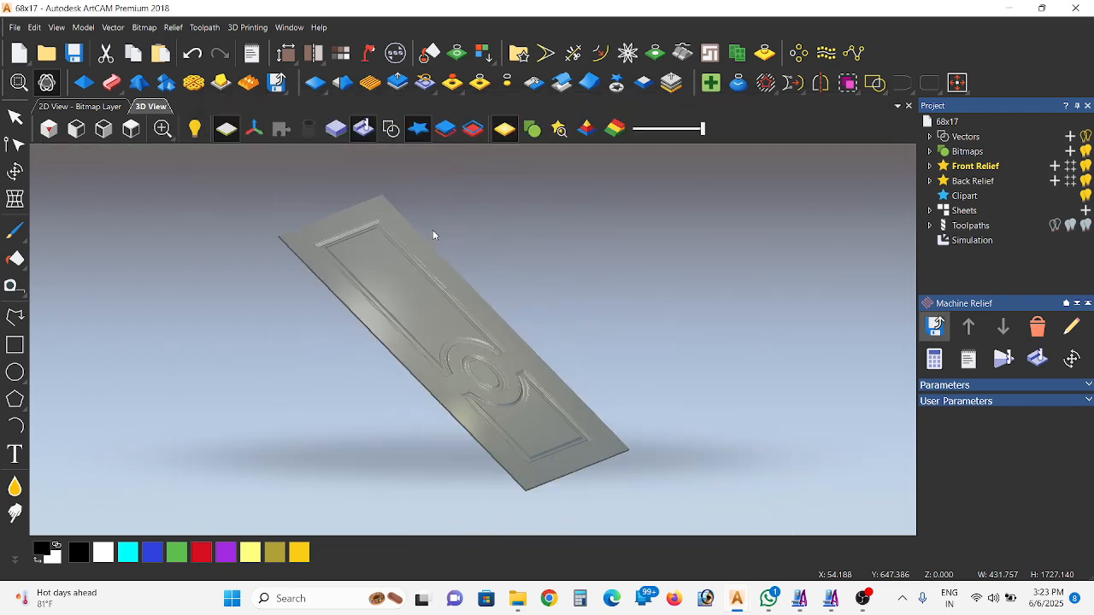